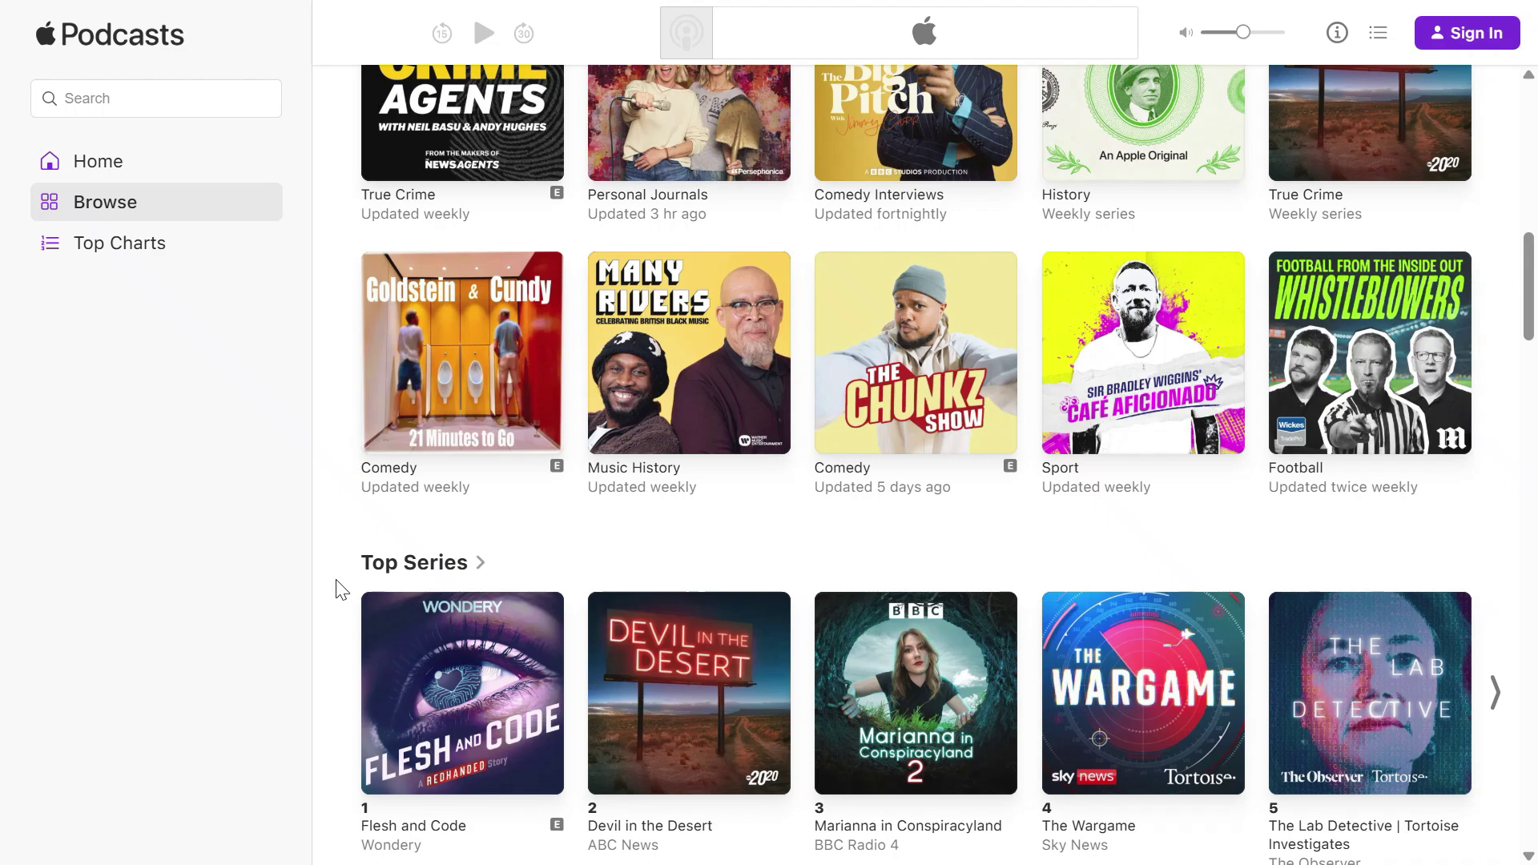
Copy the show's RSS feed address from Spotify for Creators' Availability settings under RSS Distribution.
scroll(342, 590, up, 8)
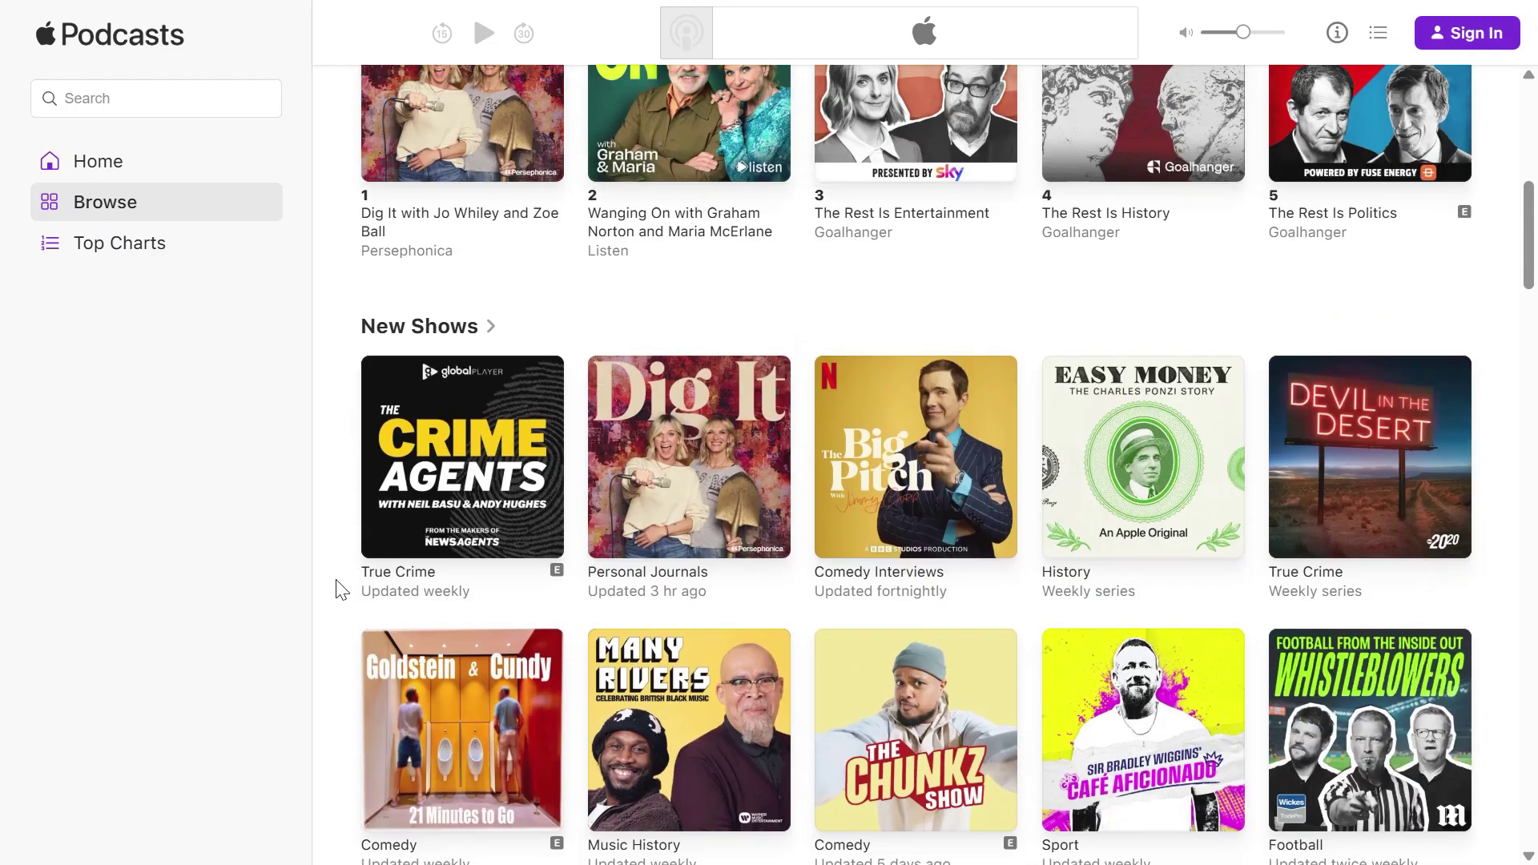
scroll(342, 589, up, 6)
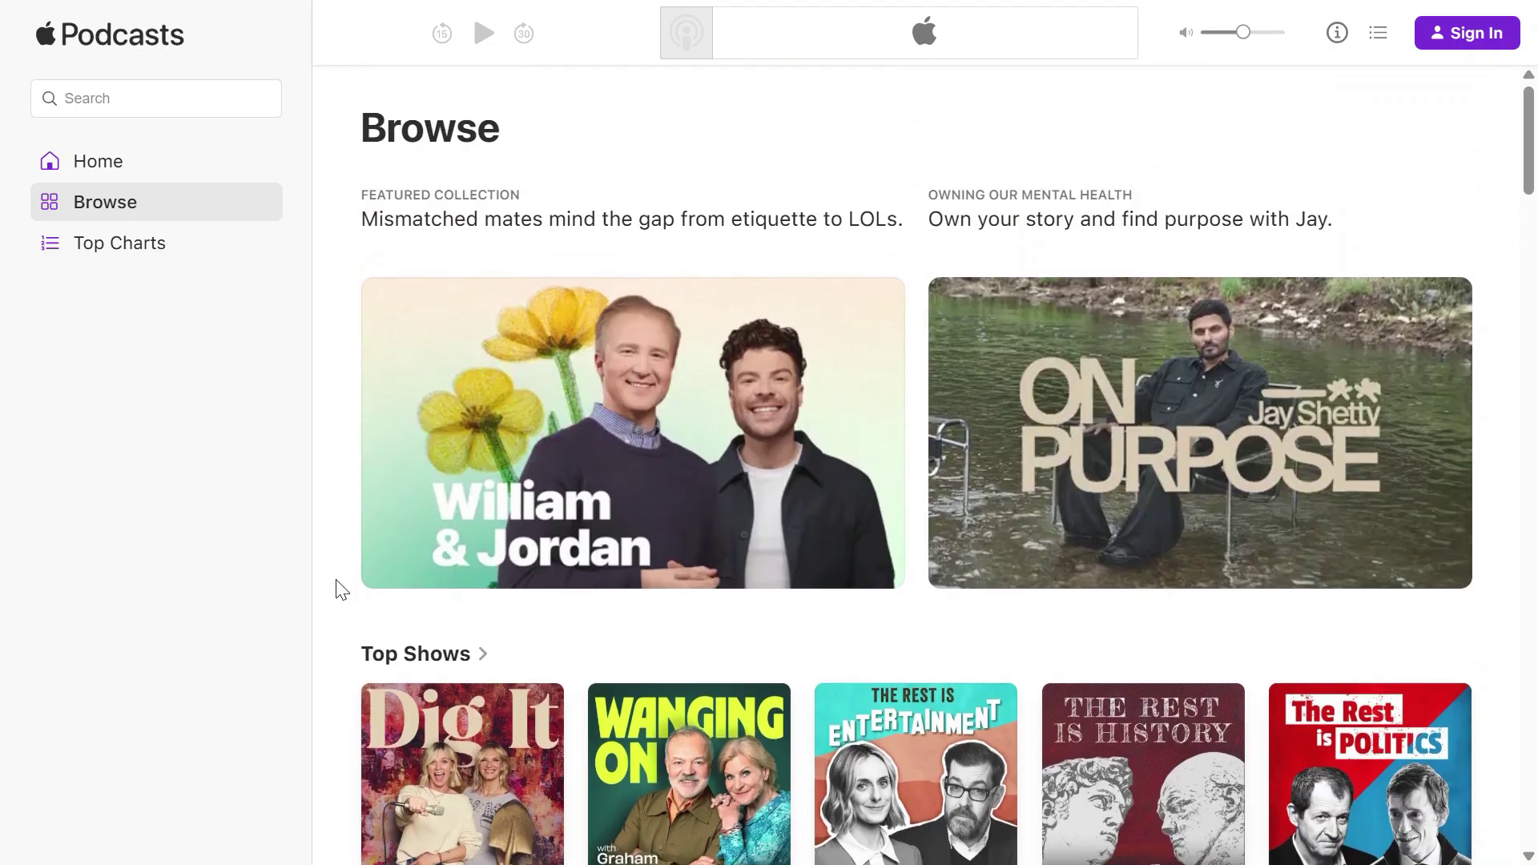
scroll(342, 590, down, 8)
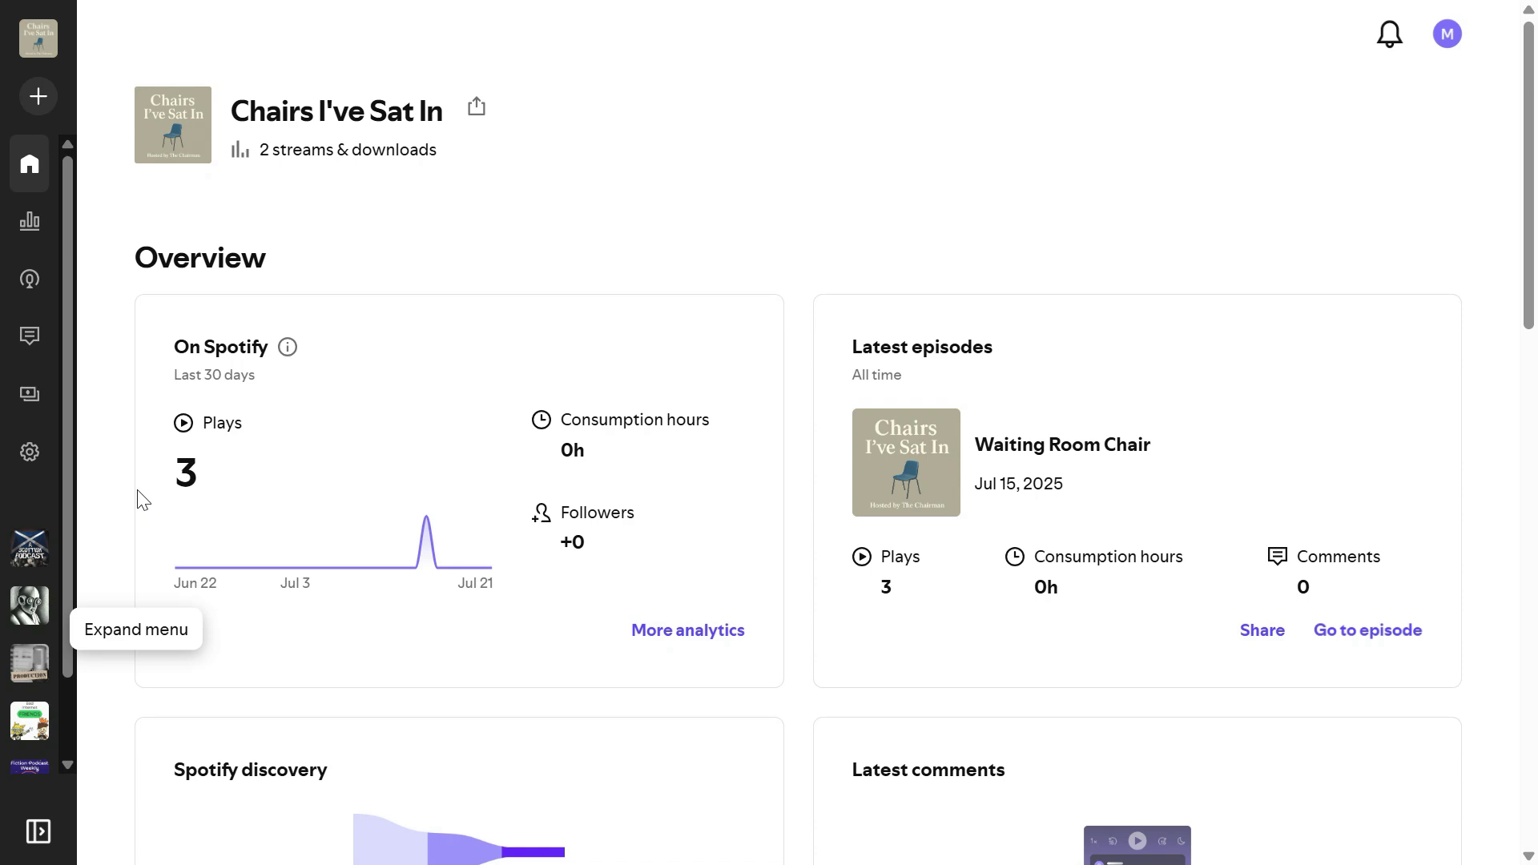
click(29, 451)
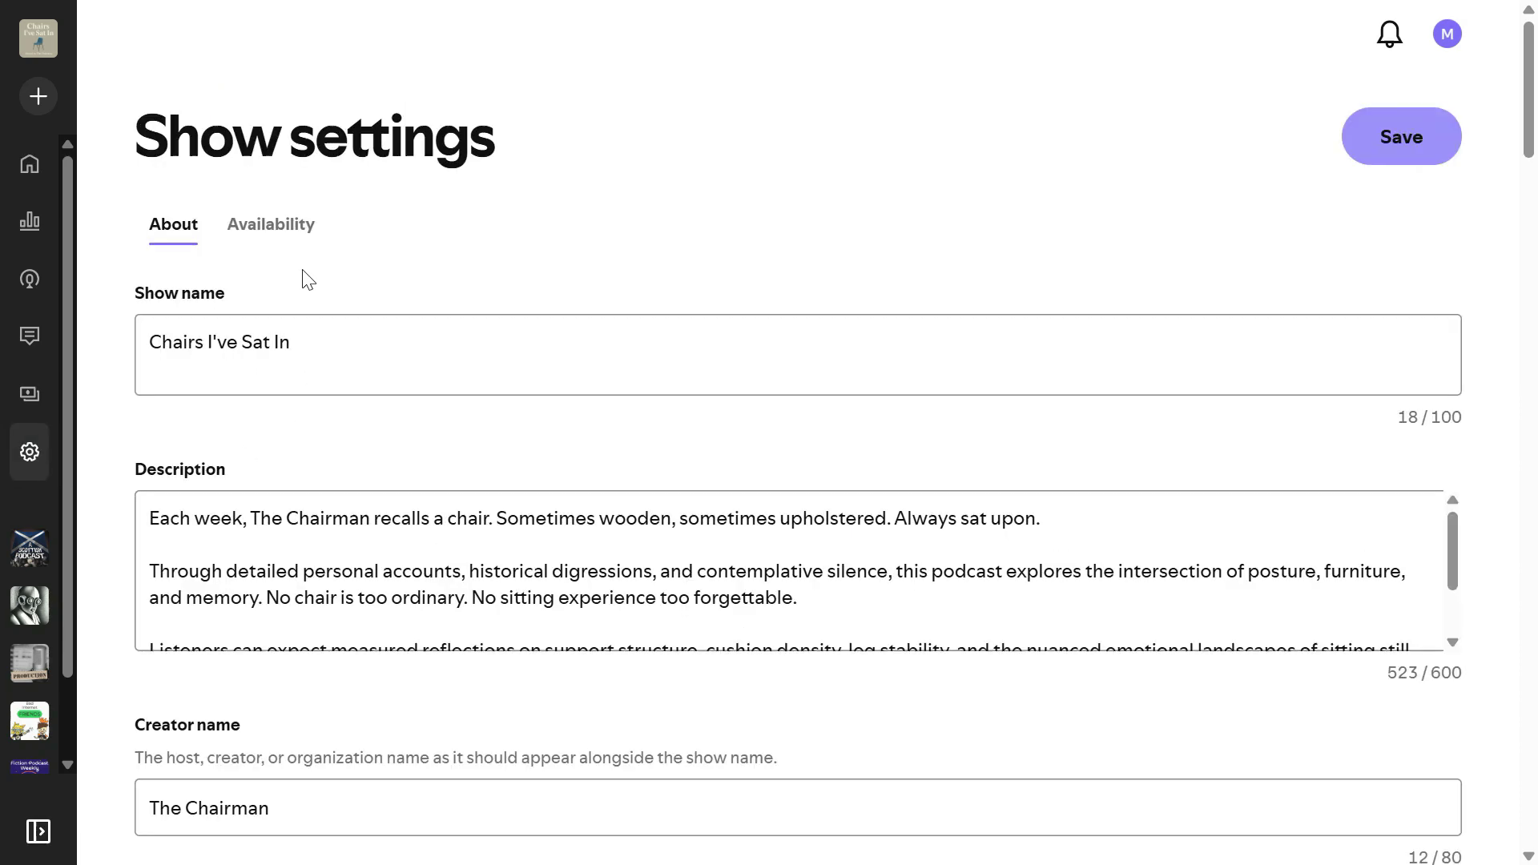
click(301, 229)
scroll(137, 463, down, 5)
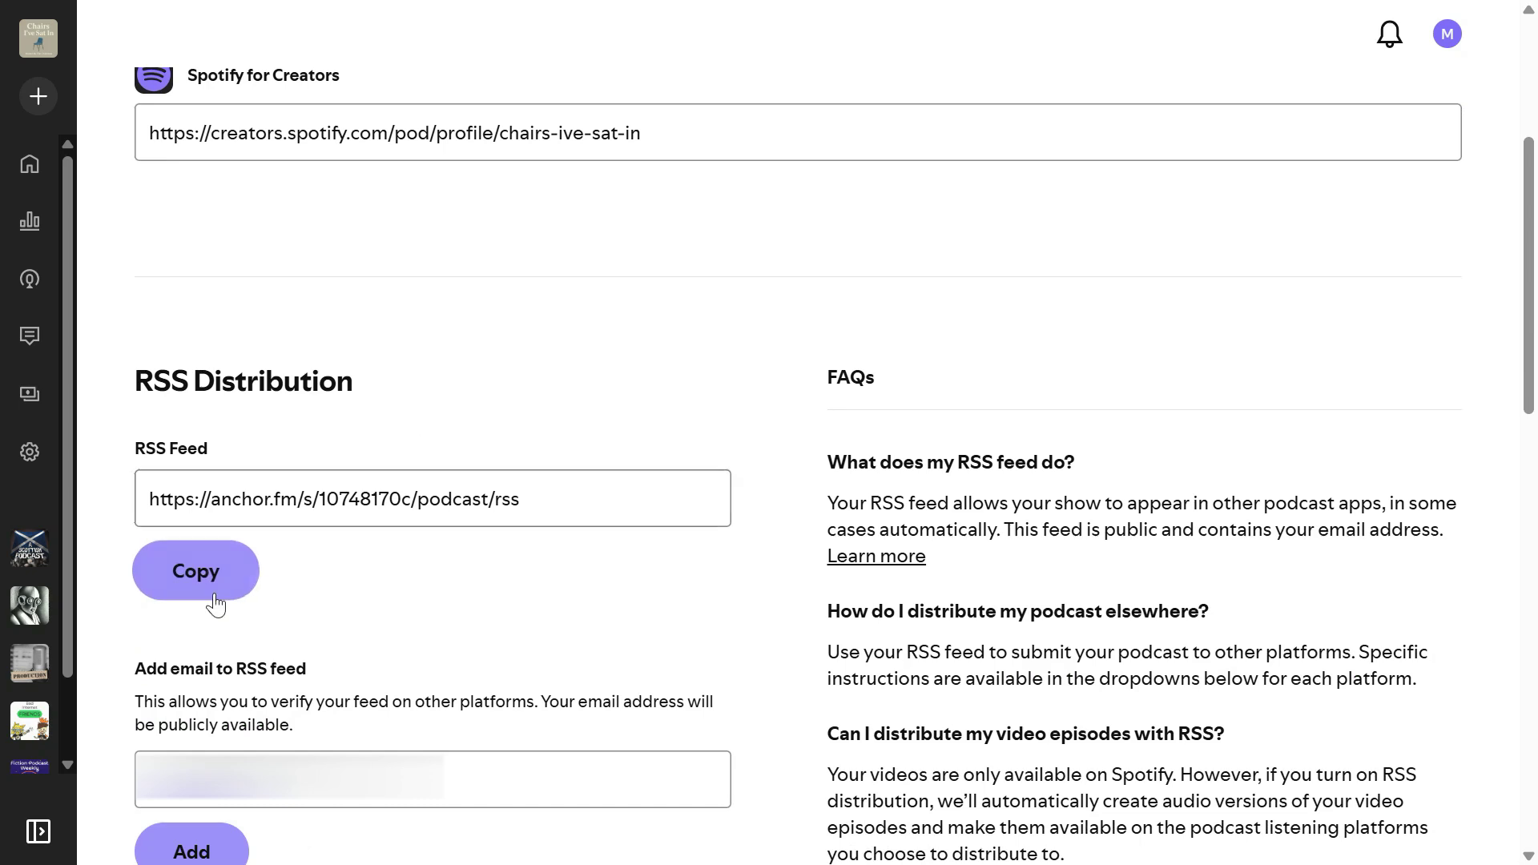
click(195, 570)
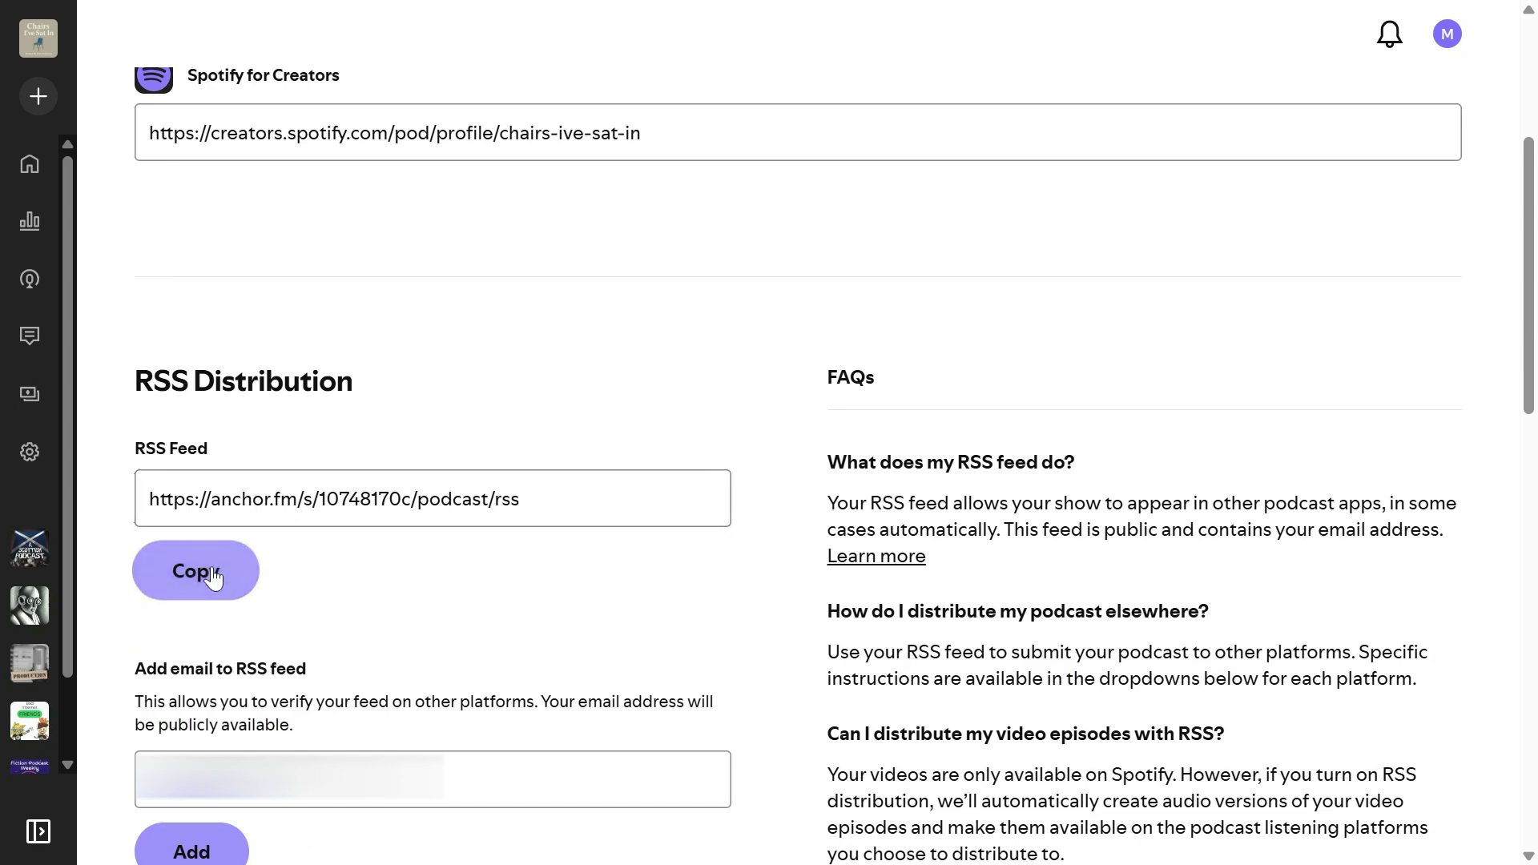
click(213, 573)
key(ctrl+Tab)
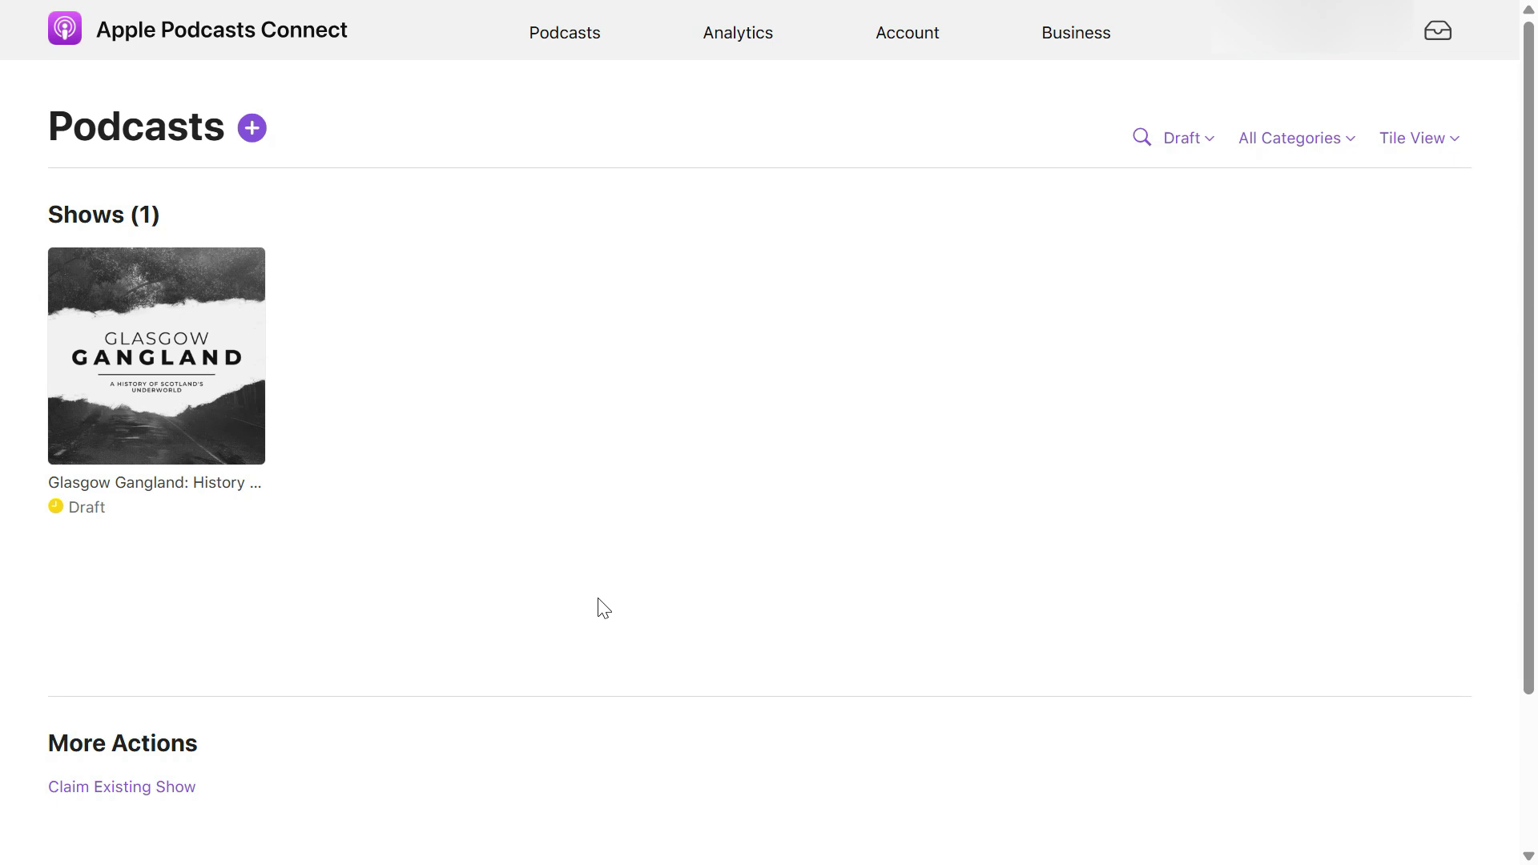
Create a new show with 'Add a show with an RSS feed', submitting the pasted anchor.fm feed URL.
click(253, 130)
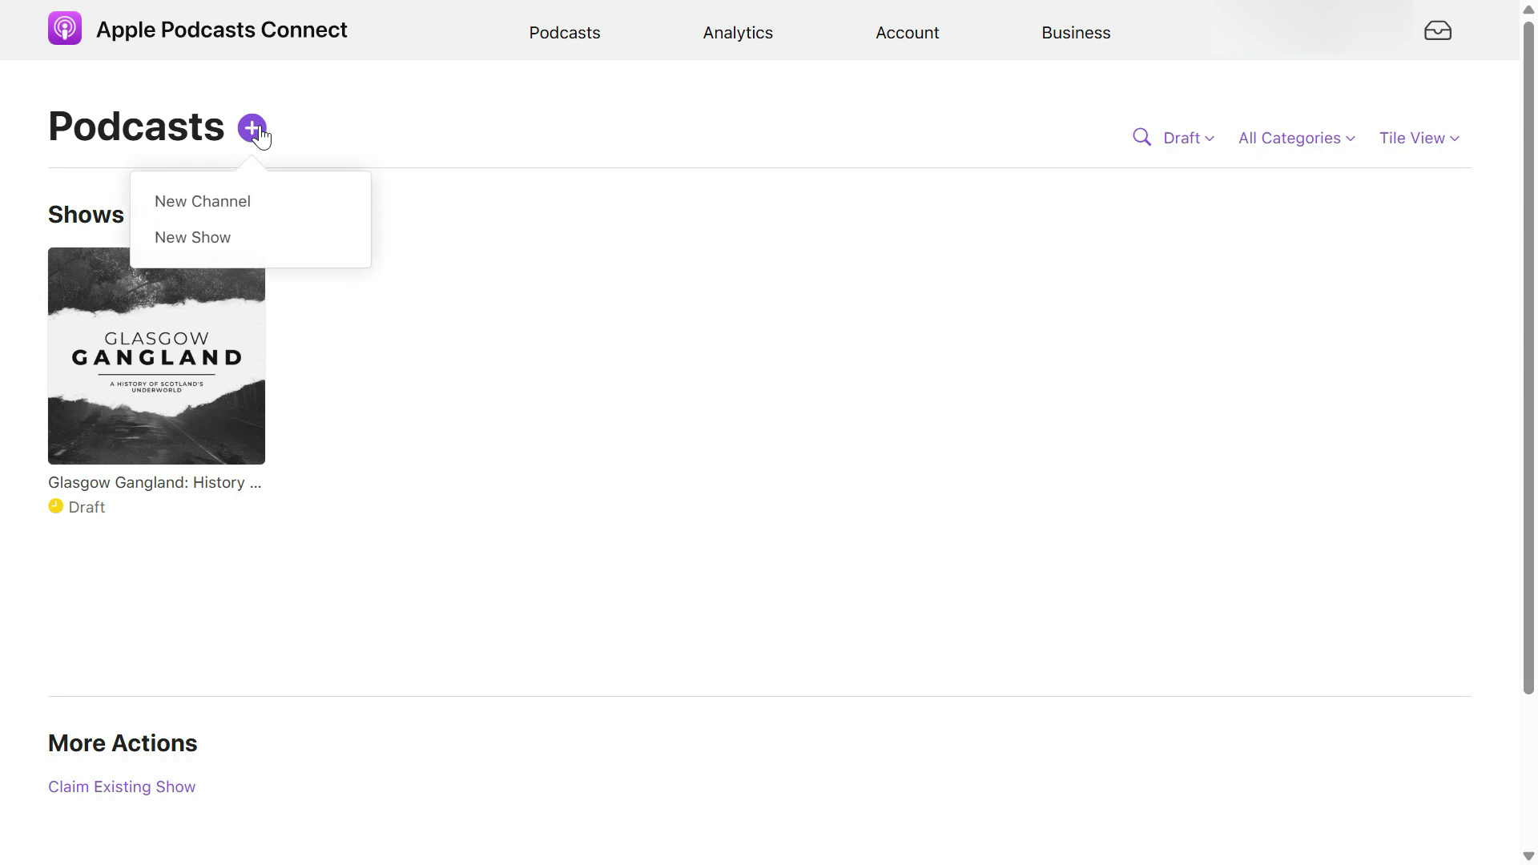
click(199, 240)
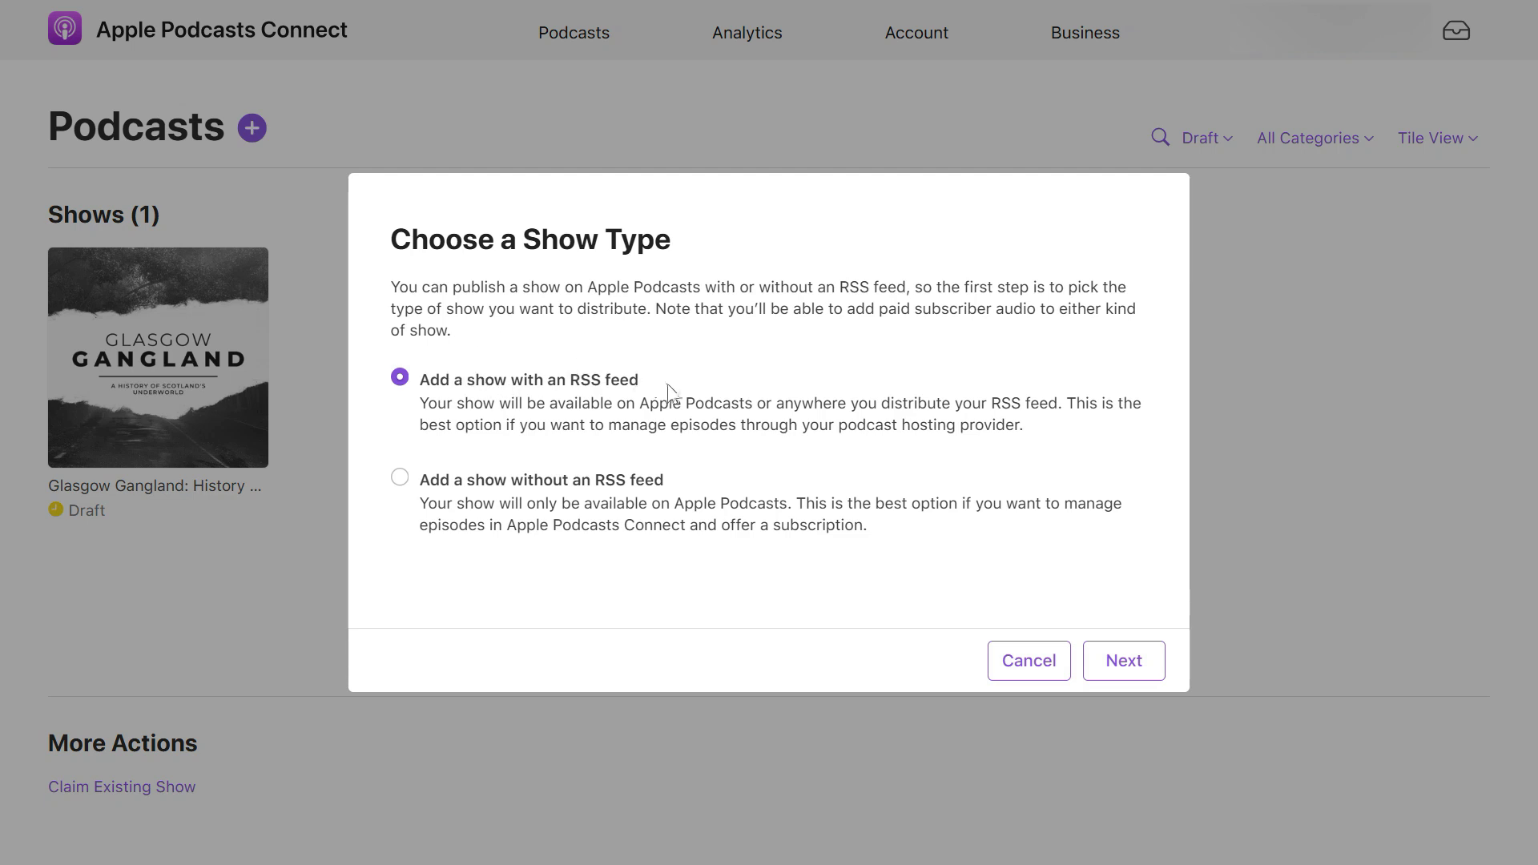
click(1106, 658)
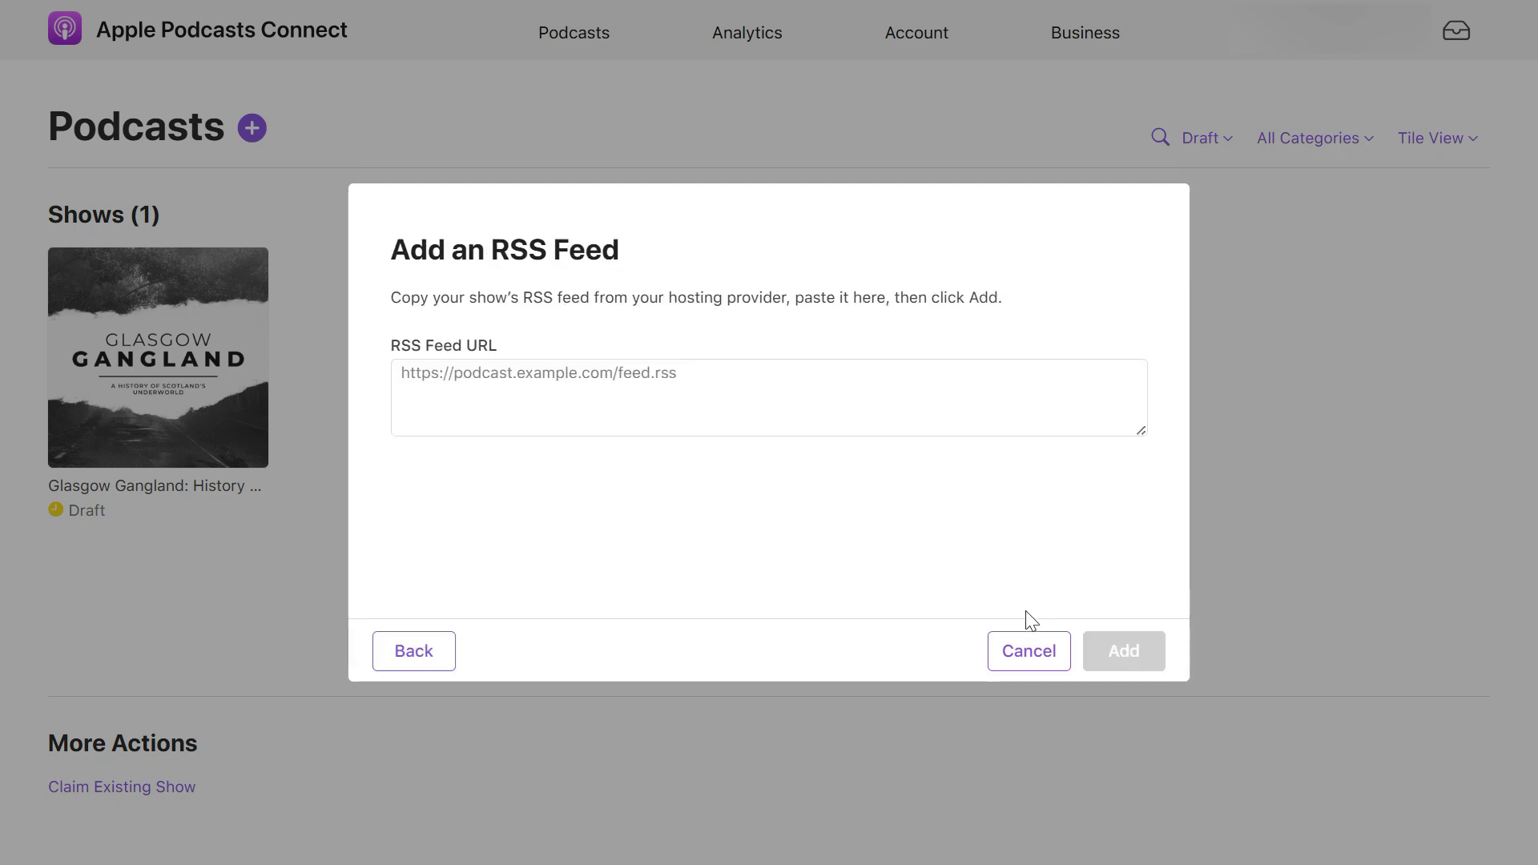
click(484, 387)
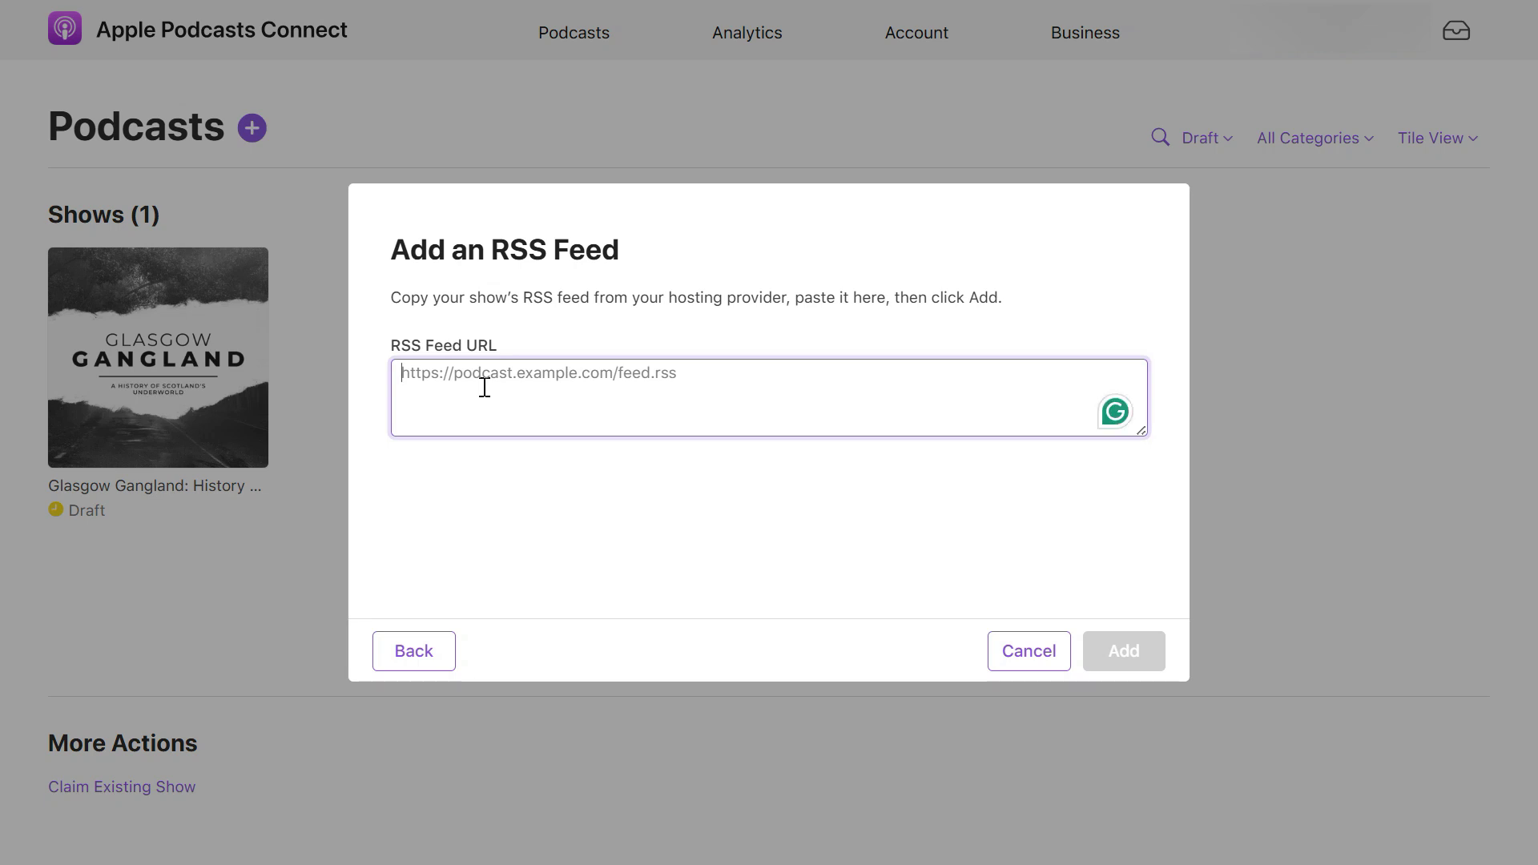
key(ctrl+v)
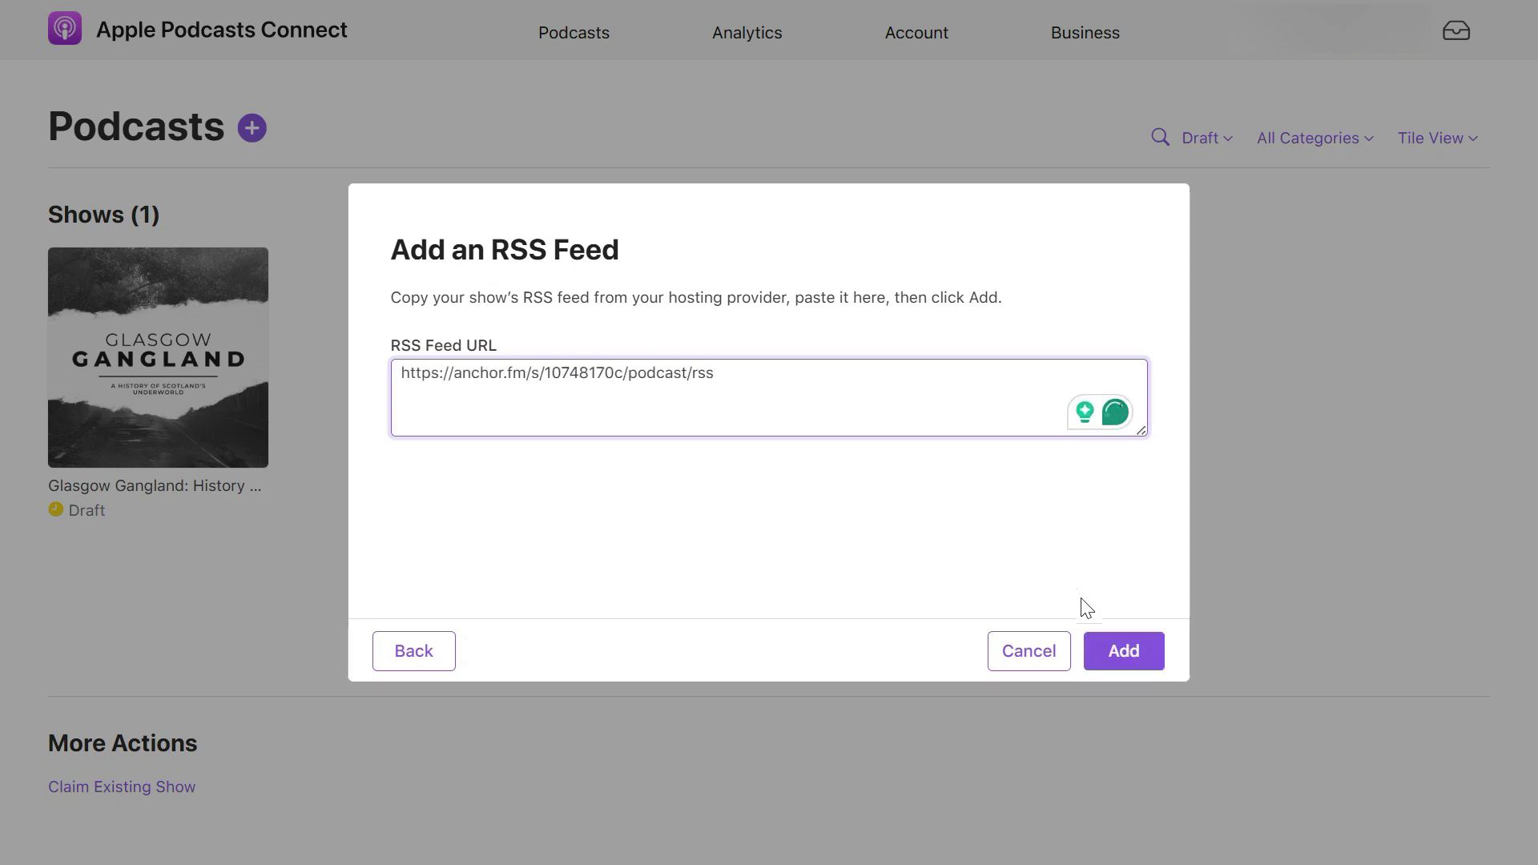
click(1120, 661)
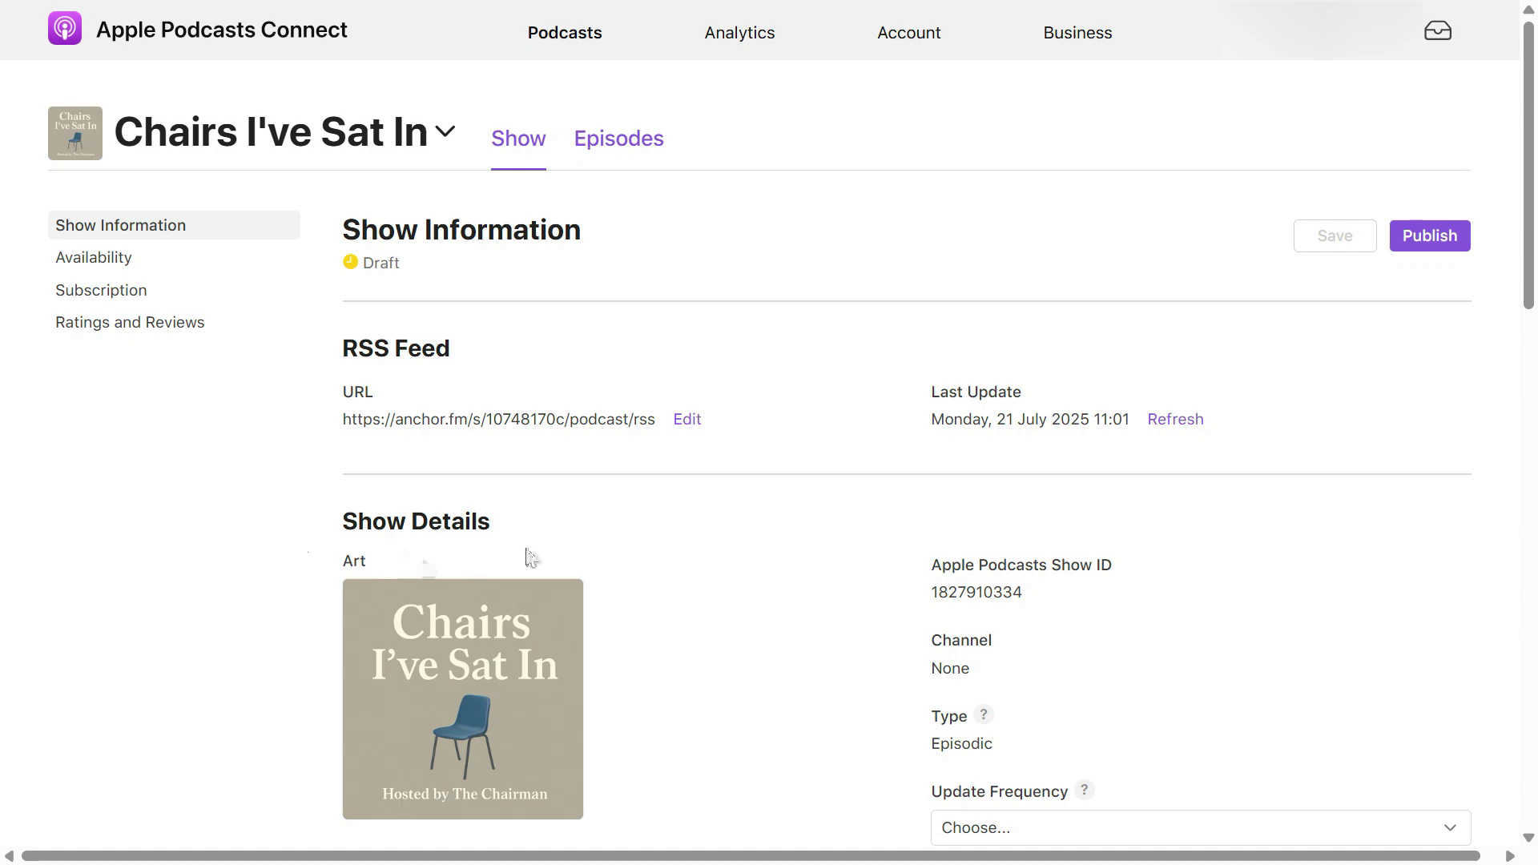
Set the update frequency of the draft show Chairs I've Sat In to Weekly.
scroll(655, 591, down, 5)
scroll(656, 591, down, 2)
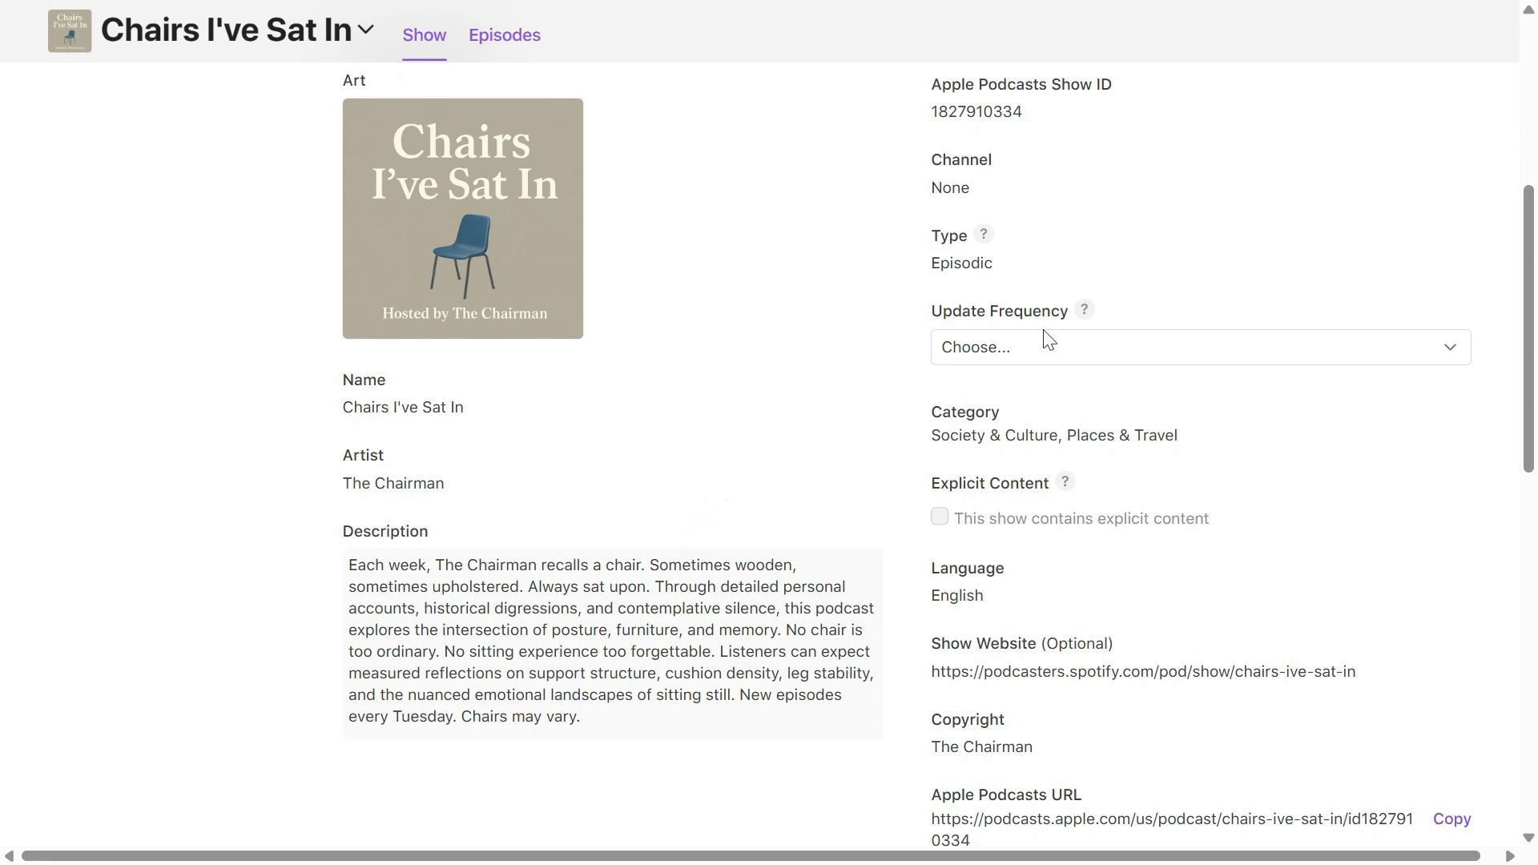
click(1070, 356)
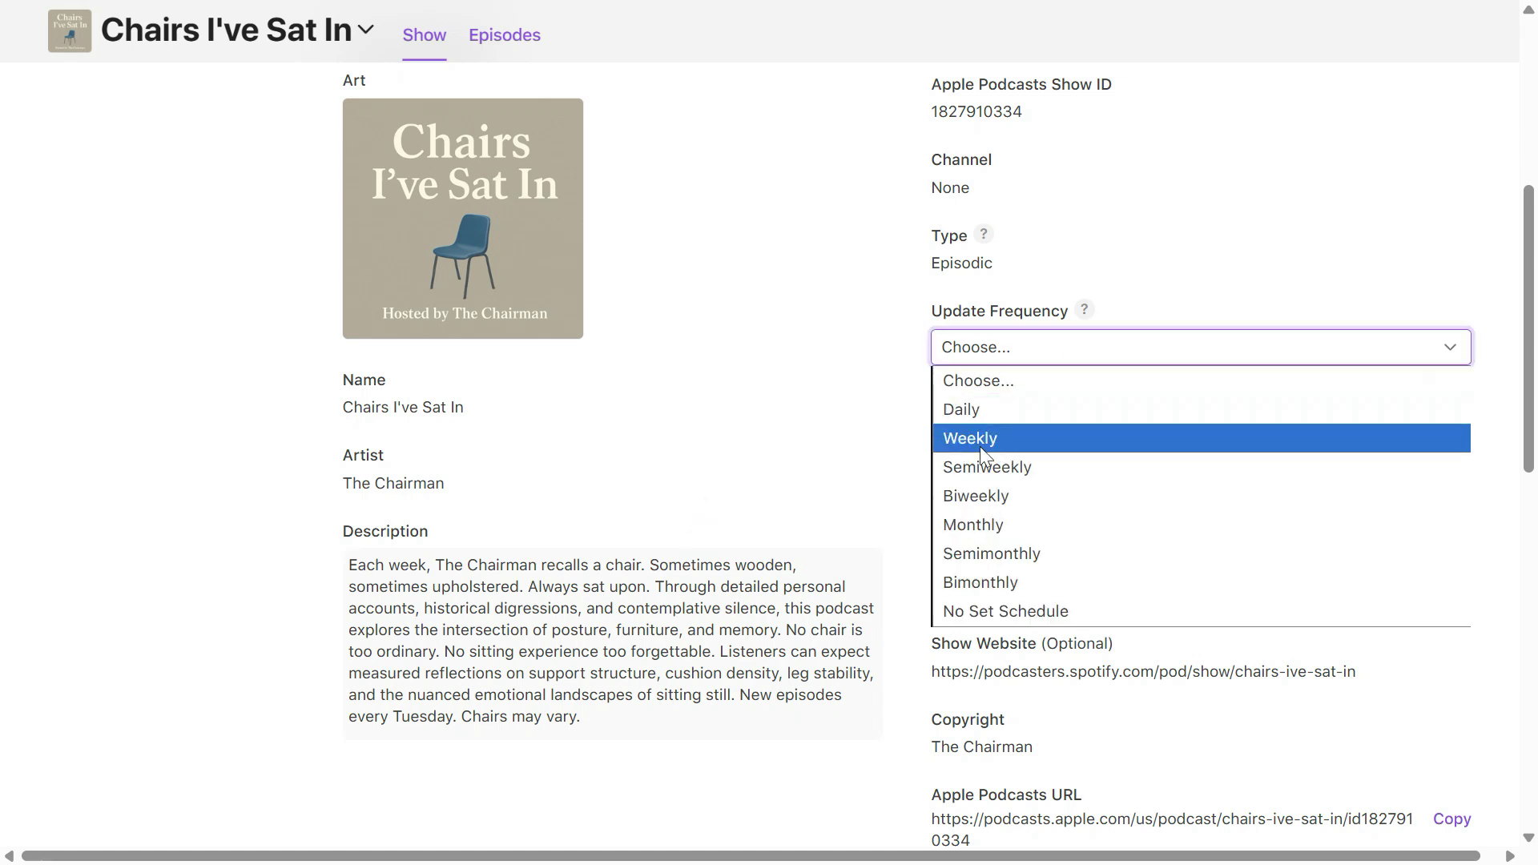
click(979, 439)
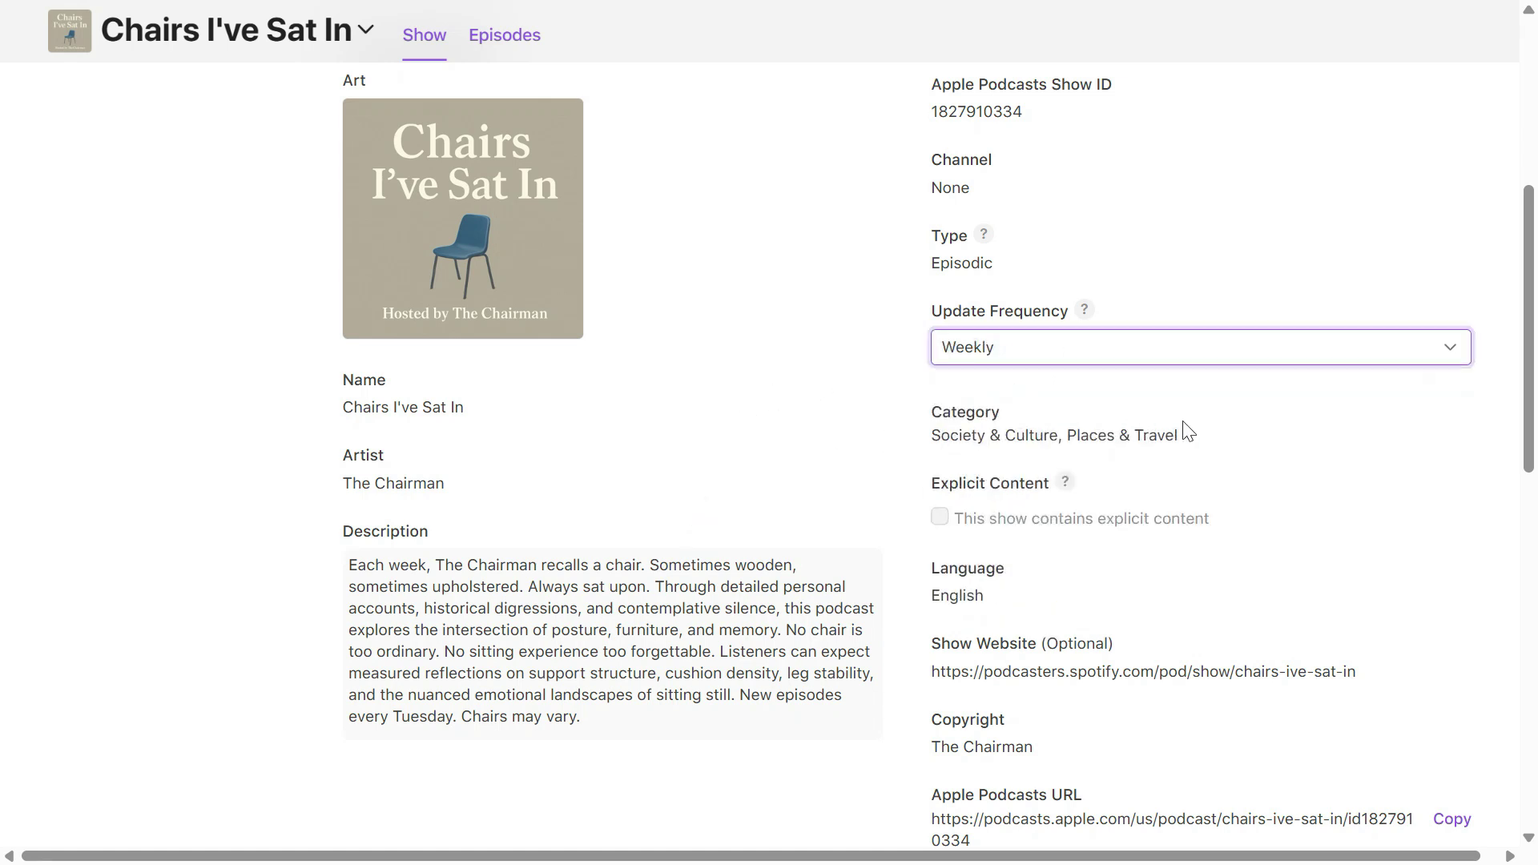
scroll(1217, 472, down, 1)
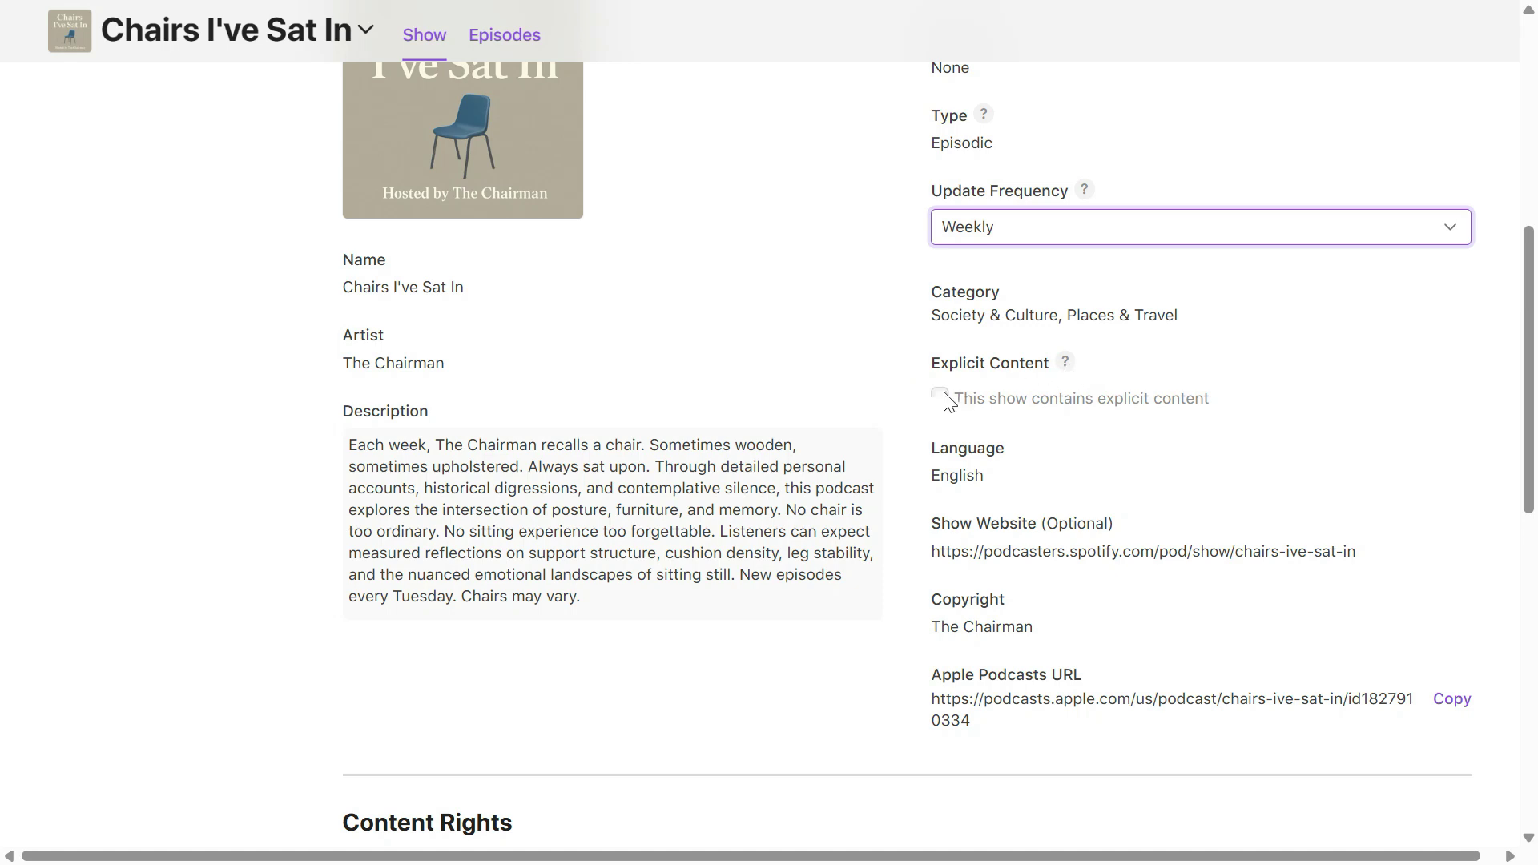
scroll(316, 429, up, 8)
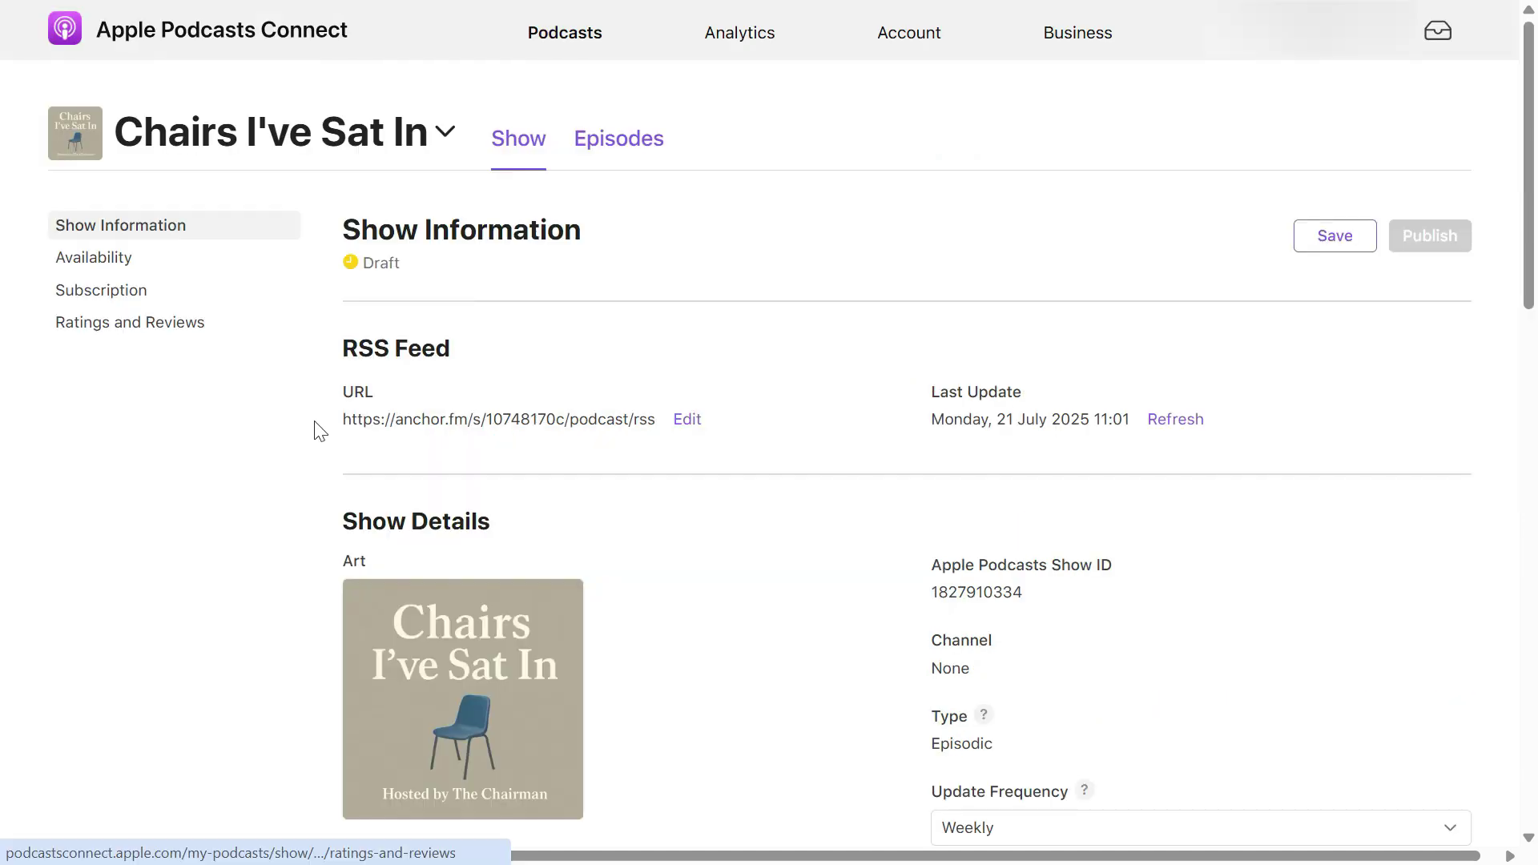
Review the countries list, distribution, transcripts and release settings on the Availability page, leaving all defaults.
click(95, 260)
scroll(906, 368, down, 1)
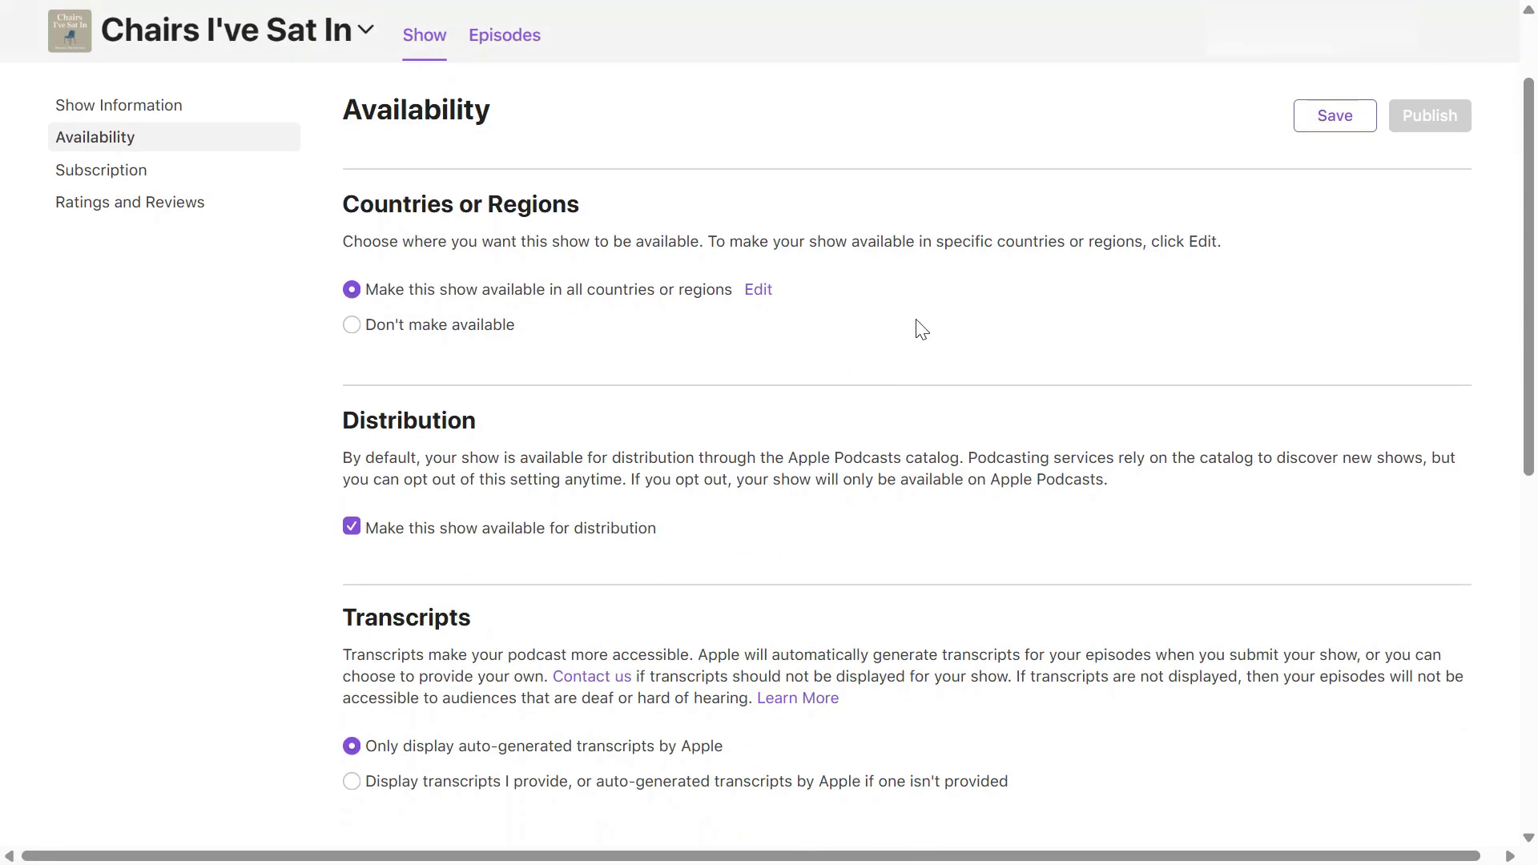
click(760, 305)
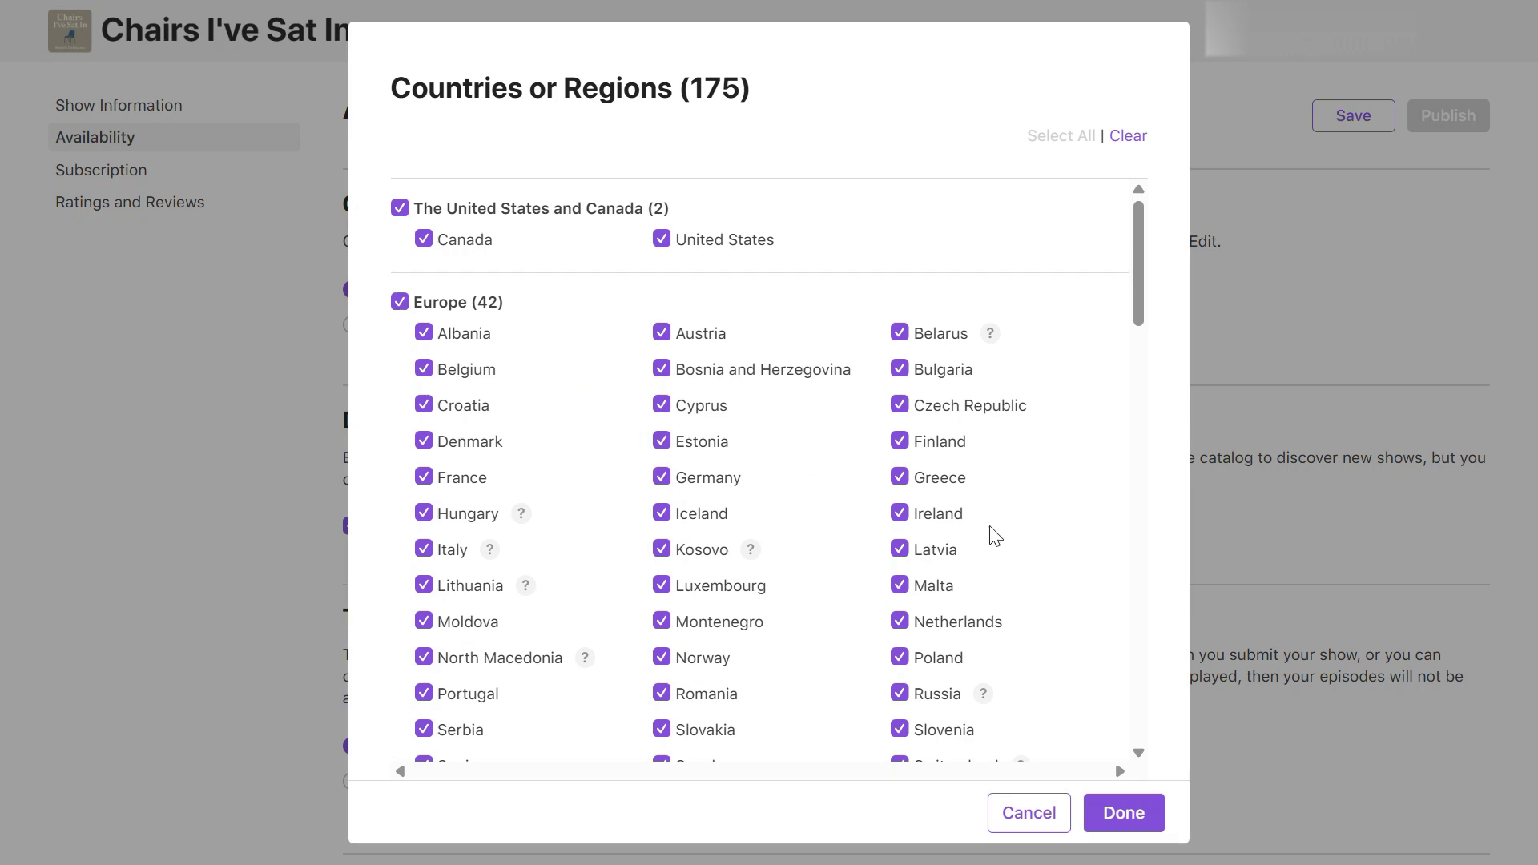
click(1018, 823)
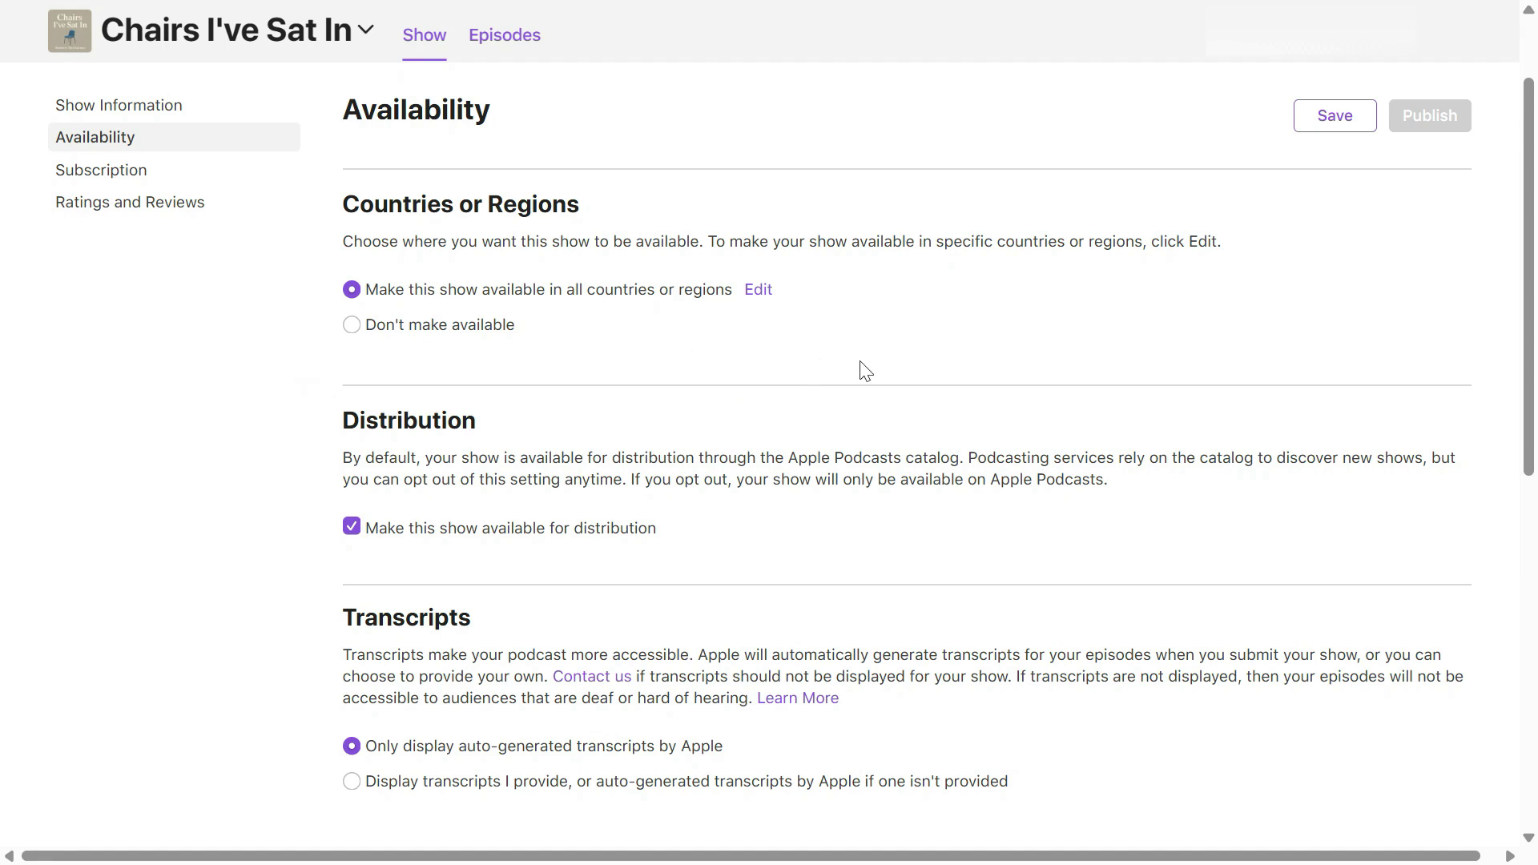
scroll(857, 381, down, 2)
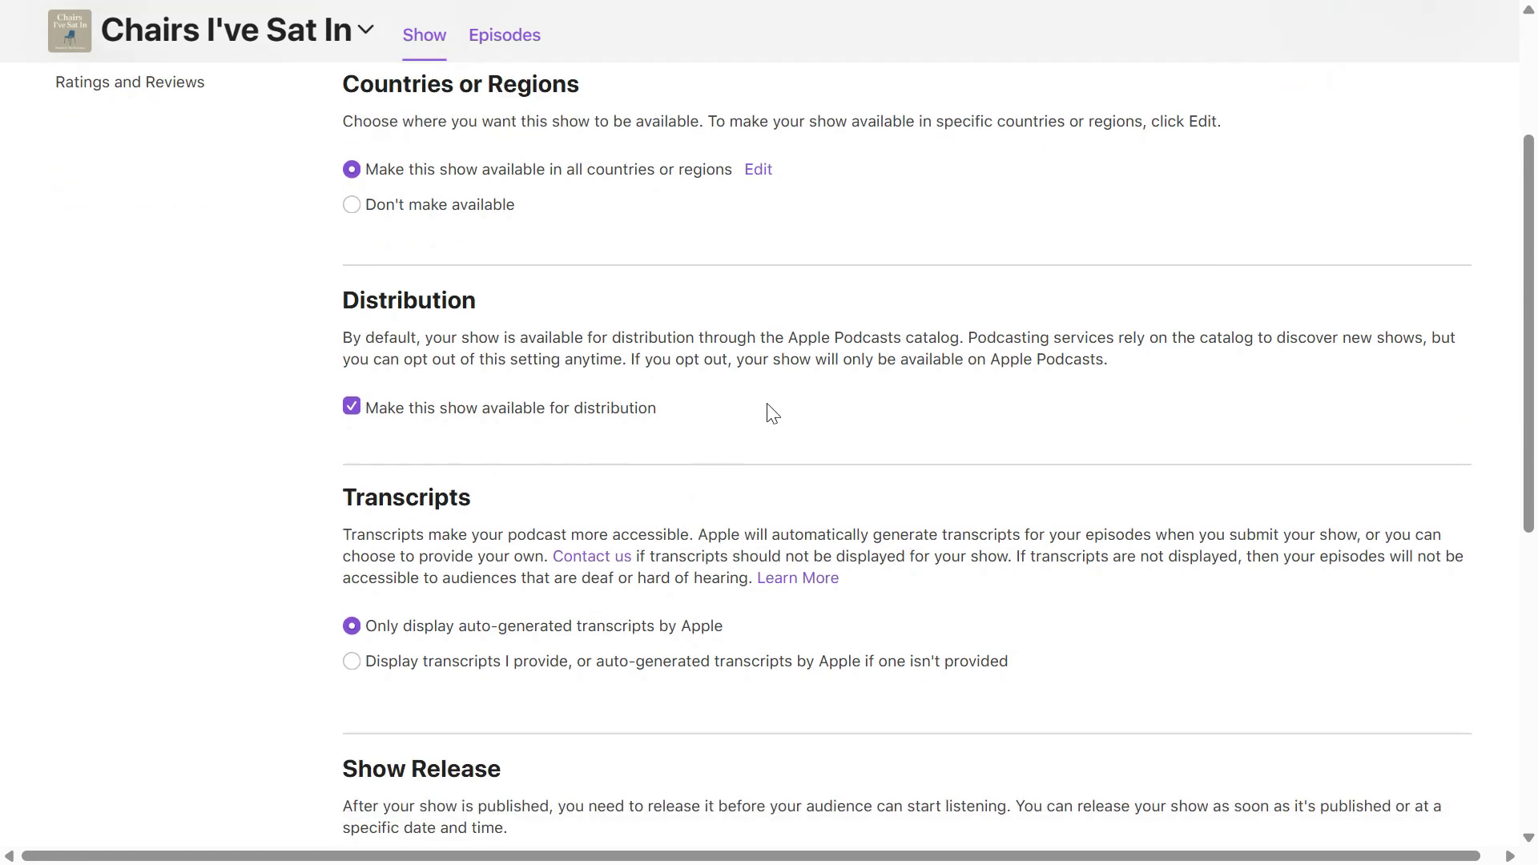
scroll(771, 412, down, 3)
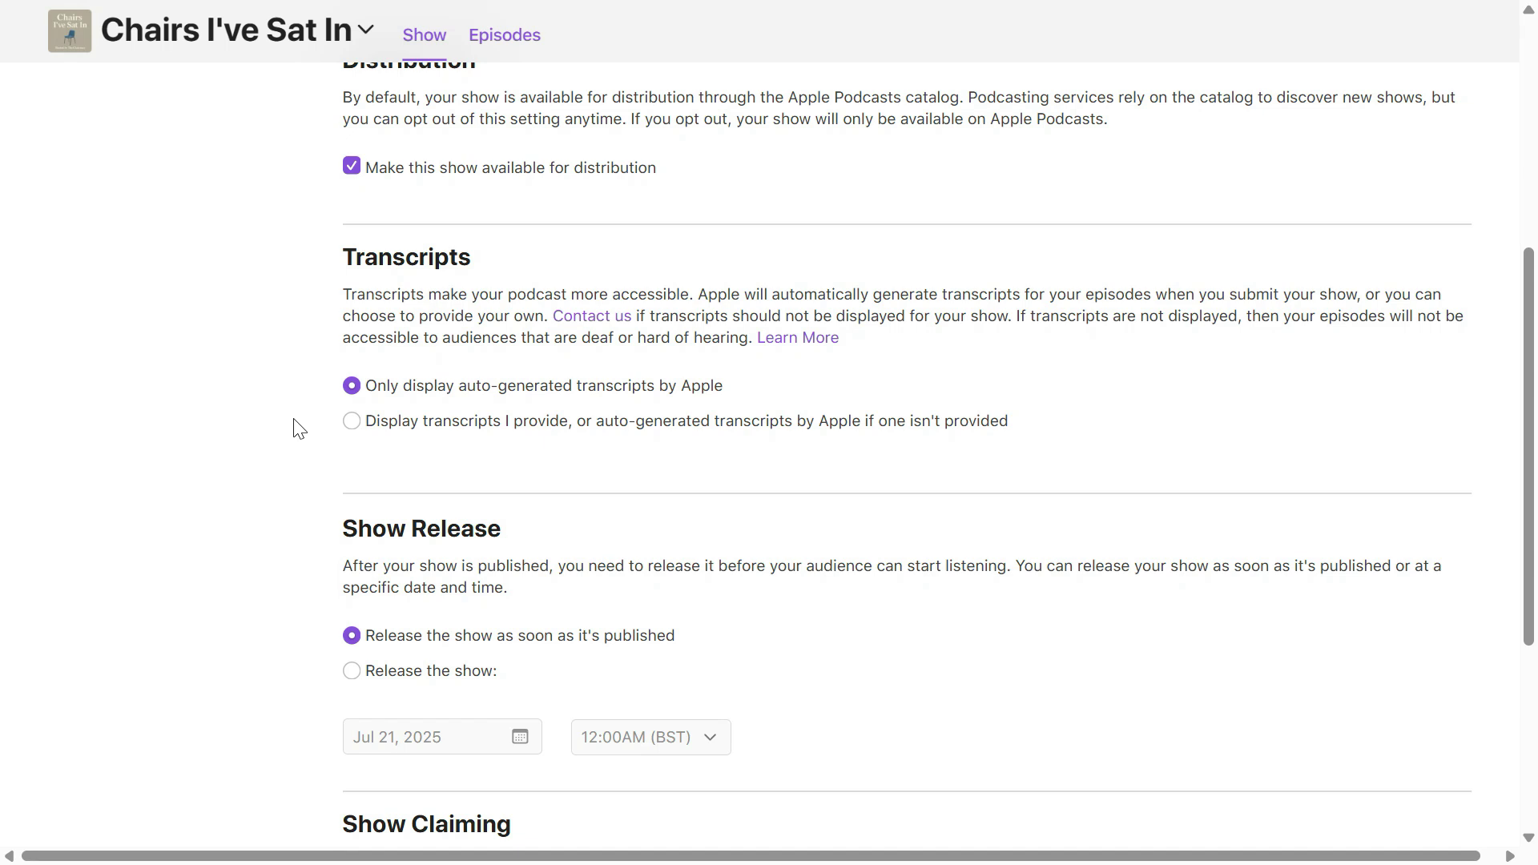
scroll(773, 415, down, 3)
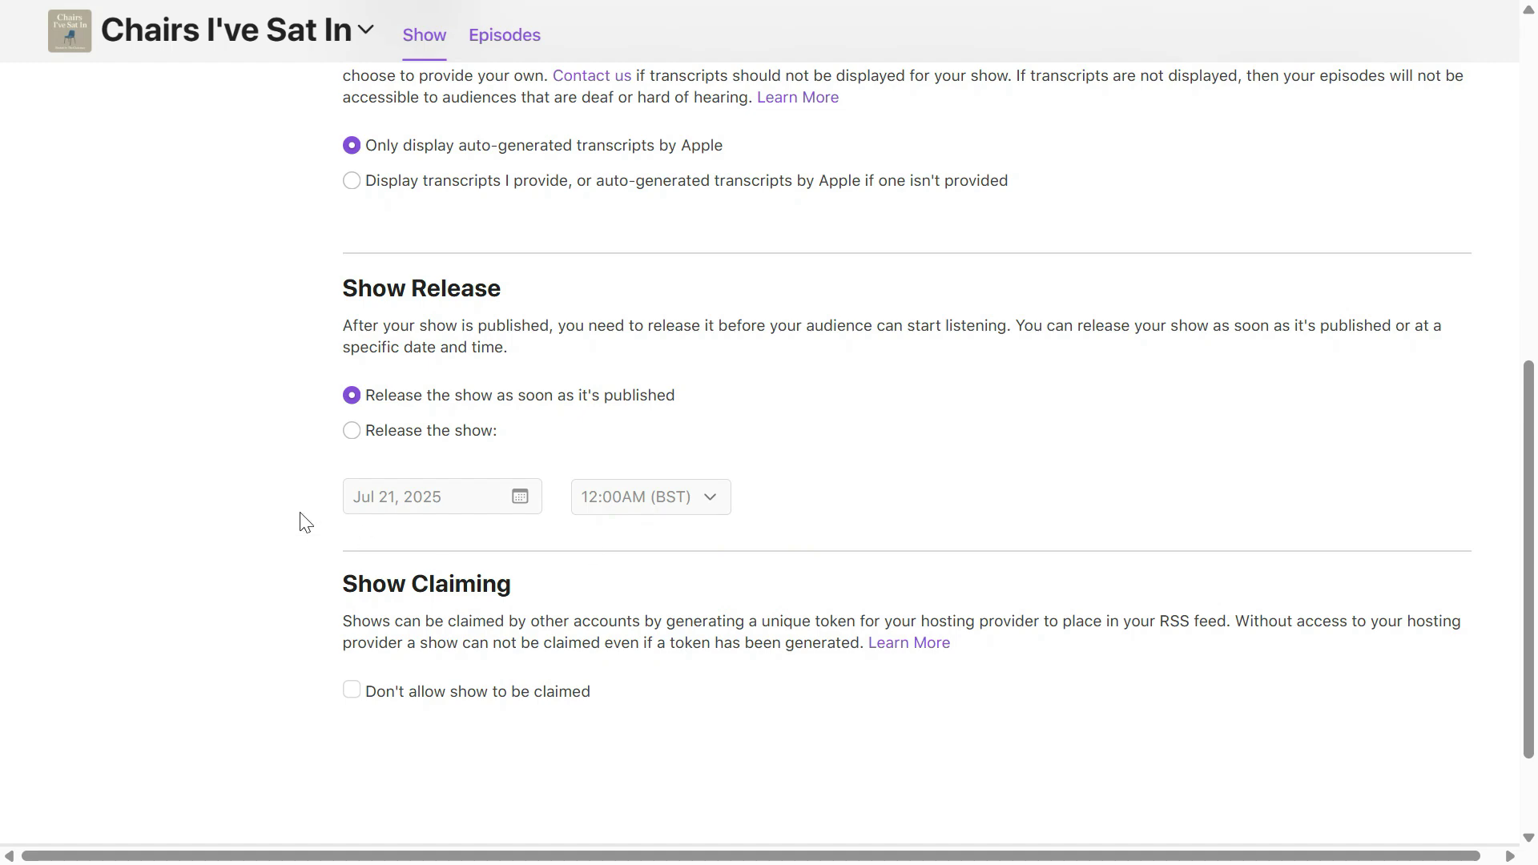
scroll(711, 289, up, 15)
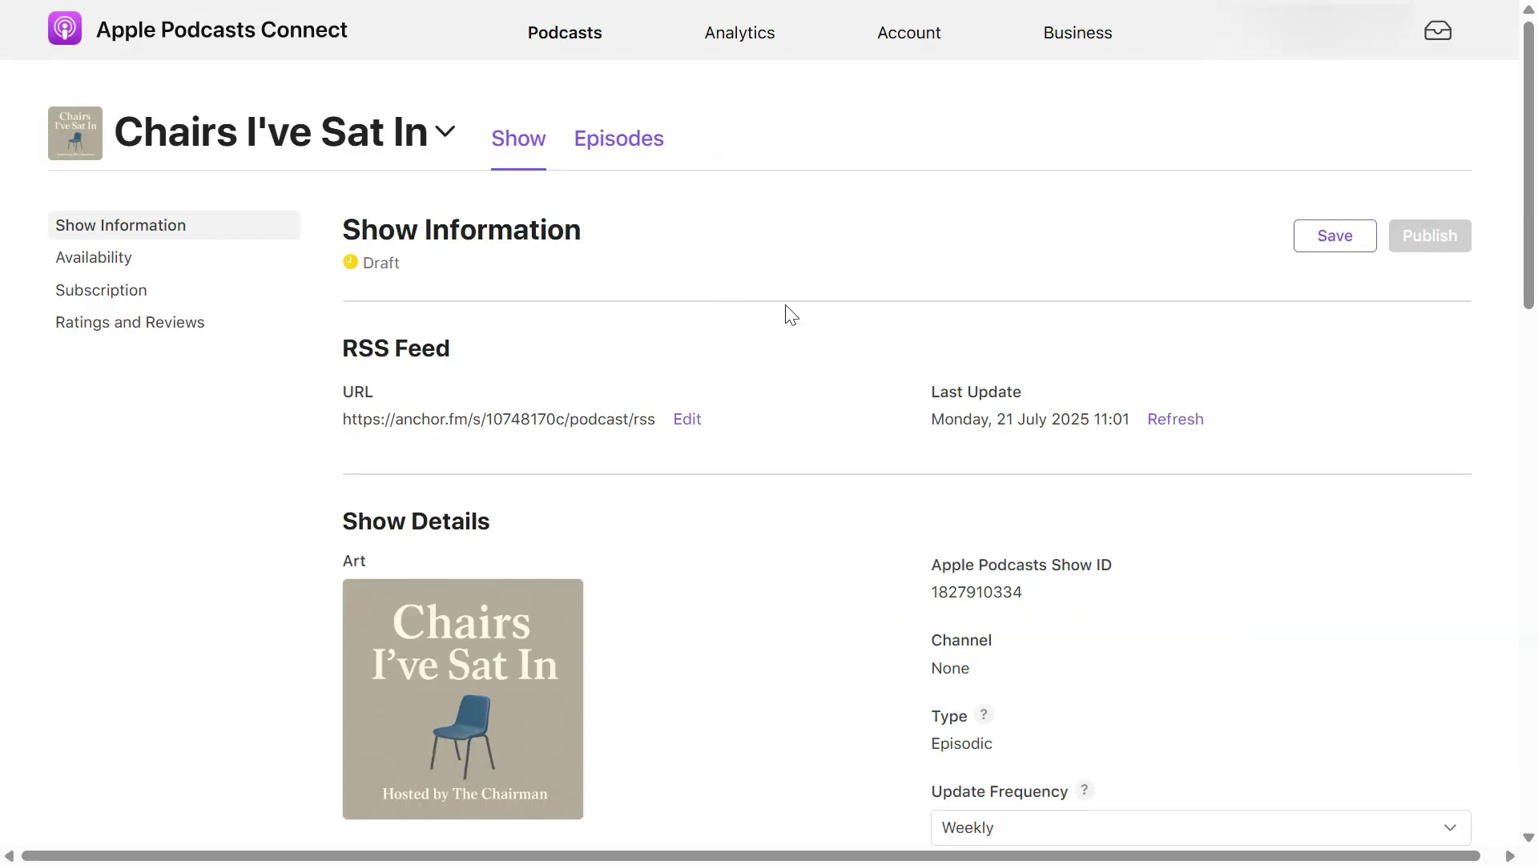
Under Content Rights, declare that the show does not contain third-party content.
scroll(787, 313, down, 2)
scroll(802, 318, down, 12)
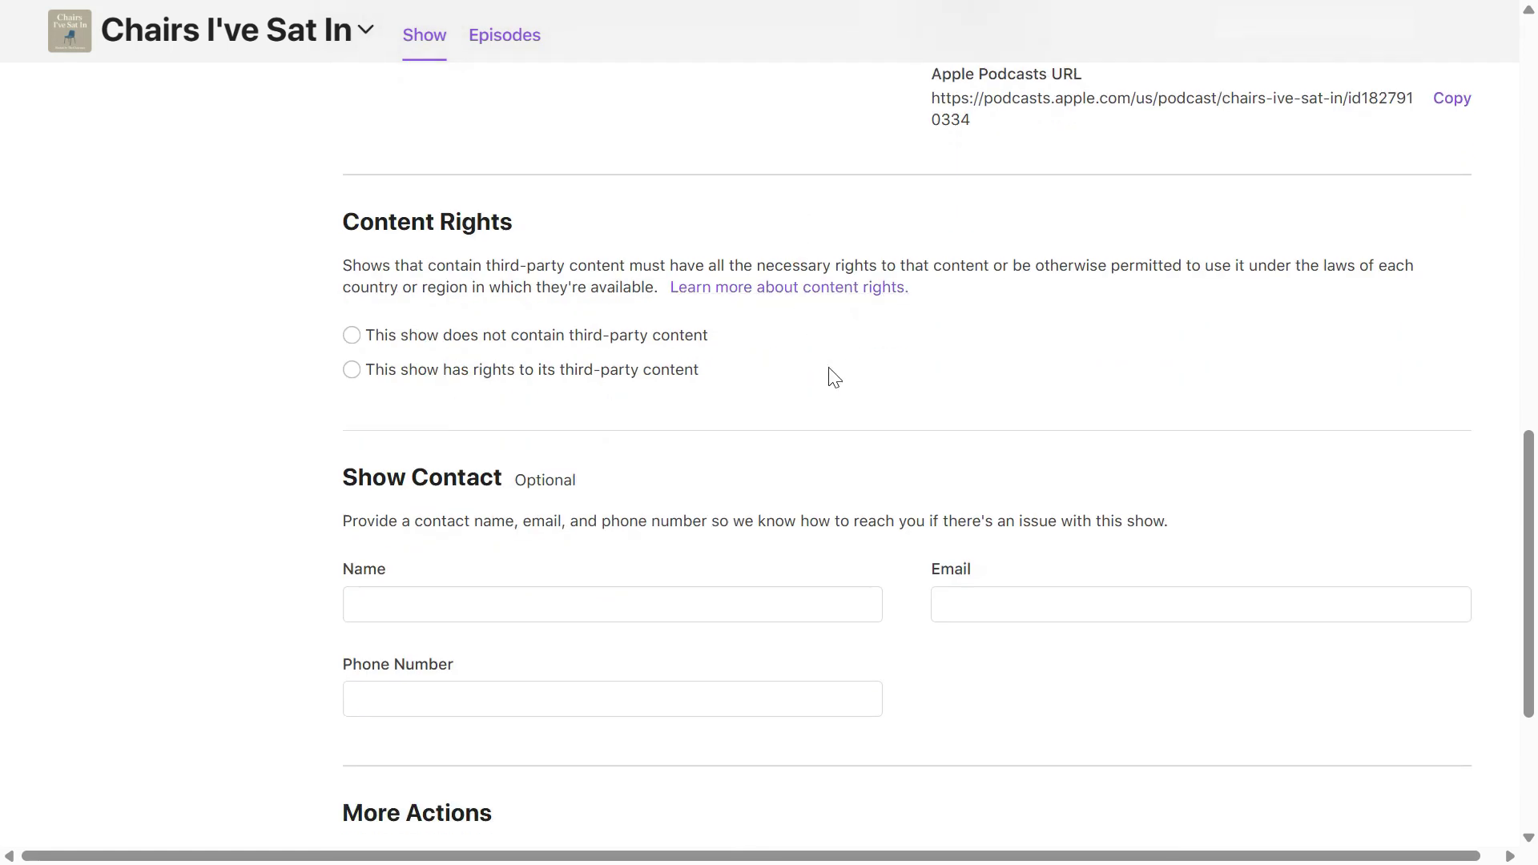
click(352, 336)
Save the show information and publish Chairs I've Sat In.
scroll(617, 498, down, 2)
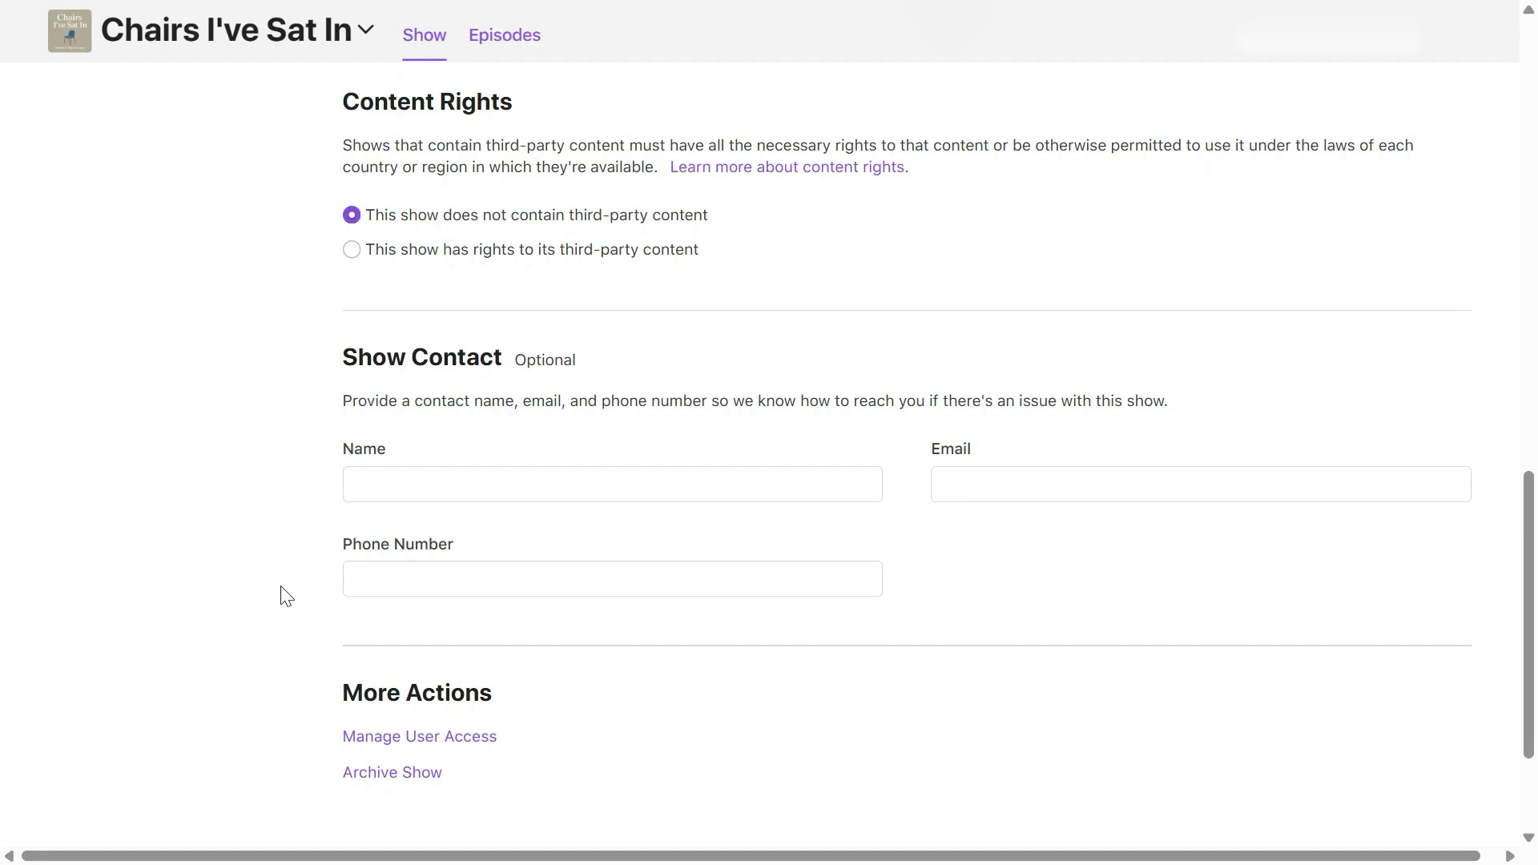
scroll(285, 595, up, 15)
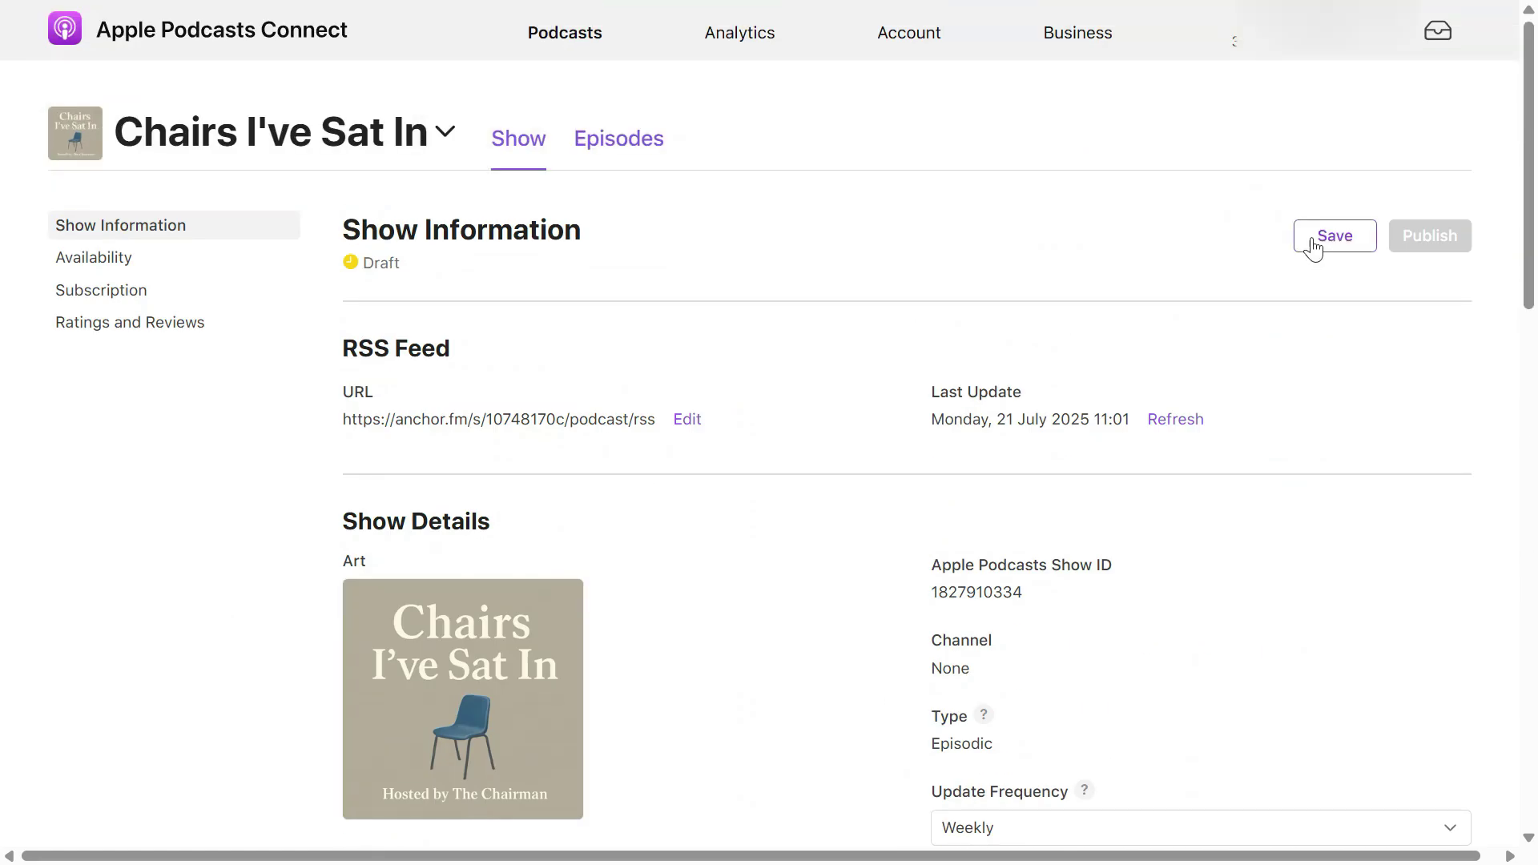
click(1319, 241)
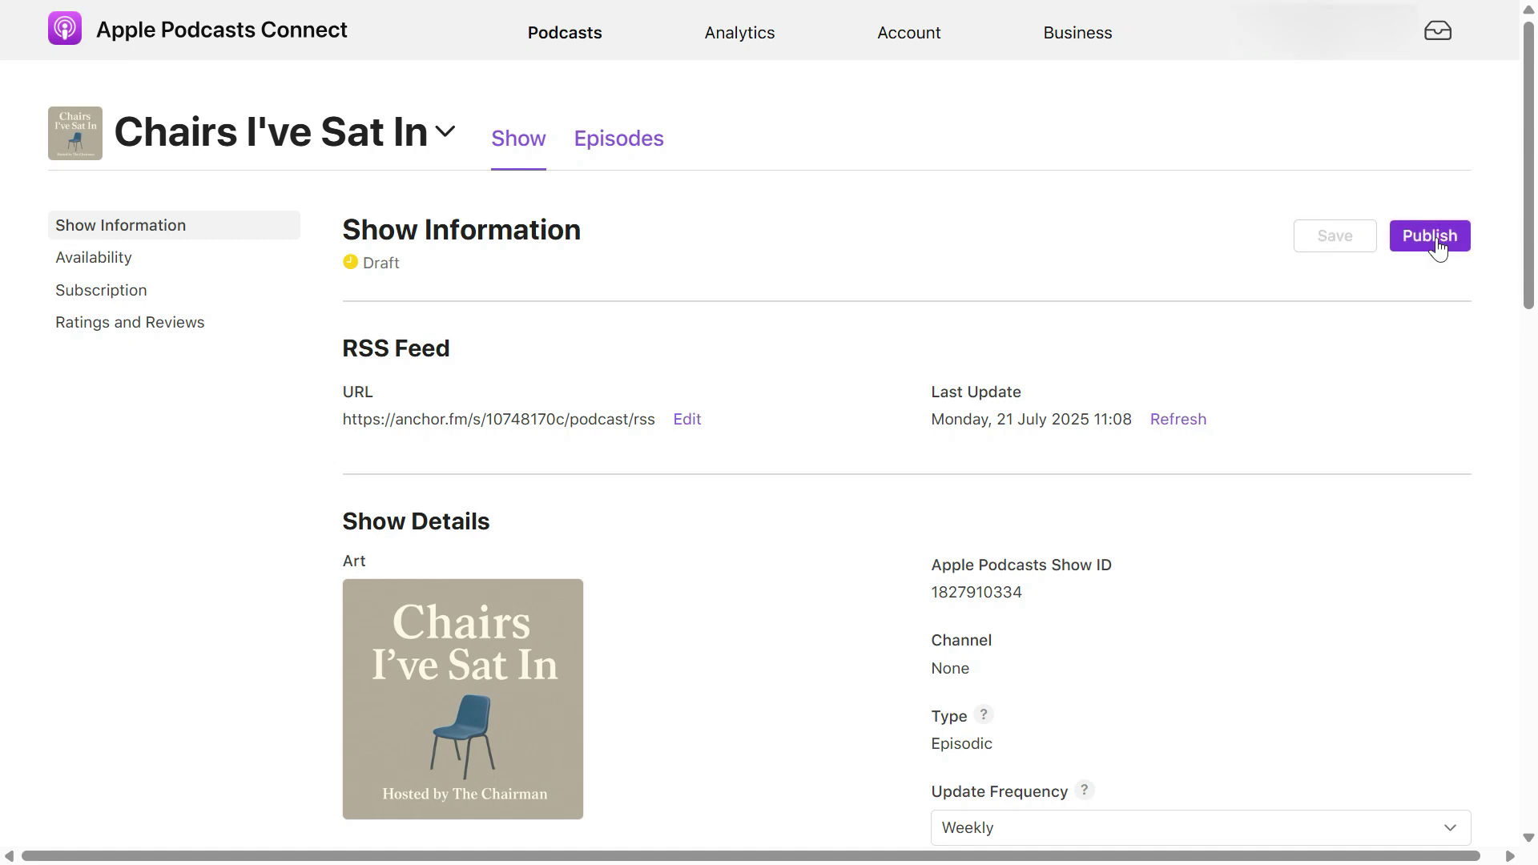
click(1438, 245)
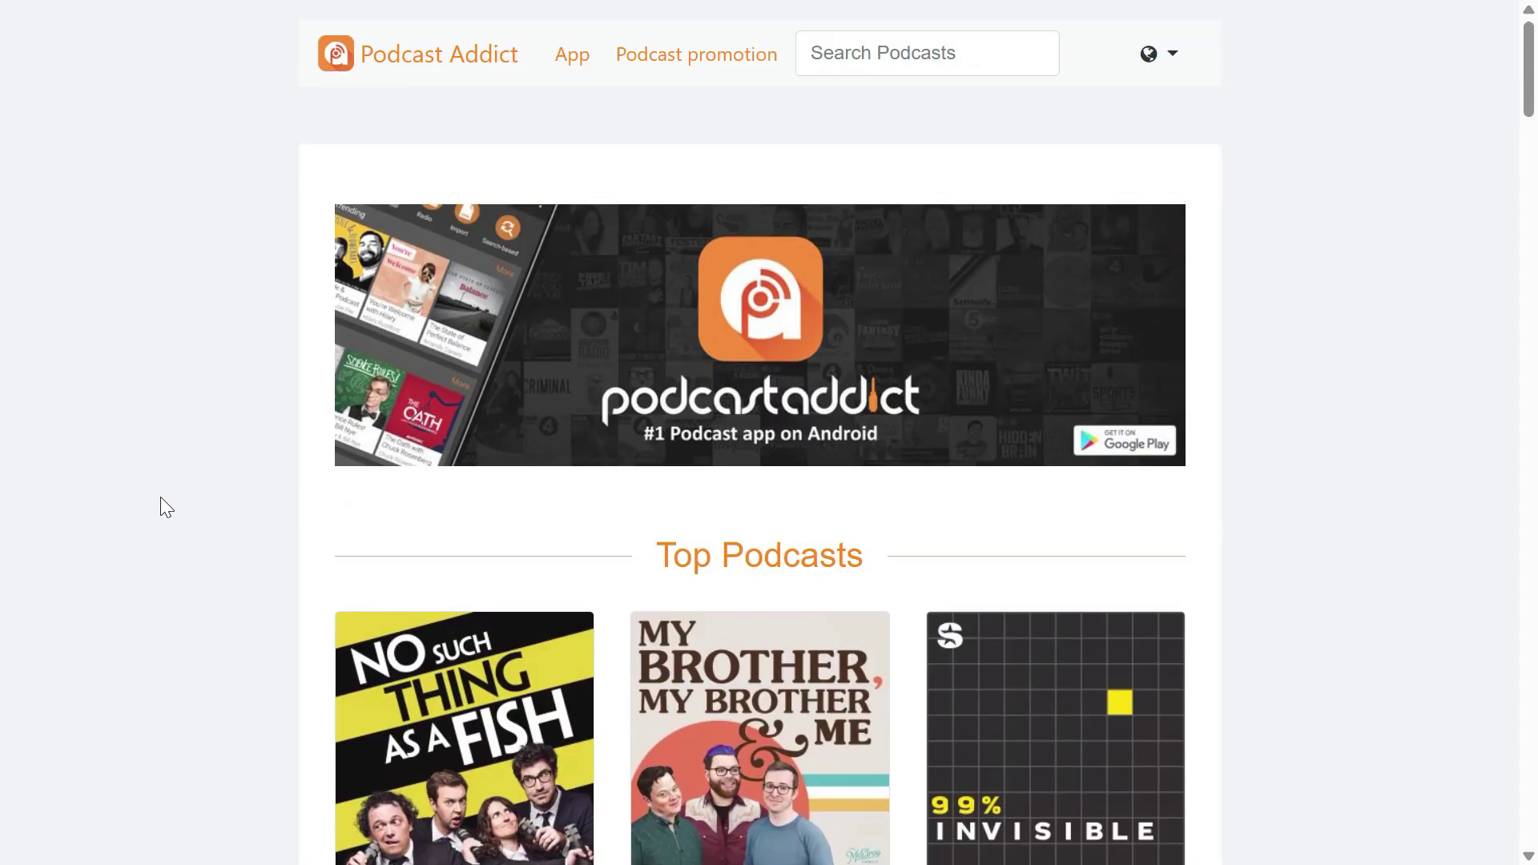
Scroll through the Podcast Addict, Overcast and Pocket Casts homepages.
scroll(160, 496, down, 9)
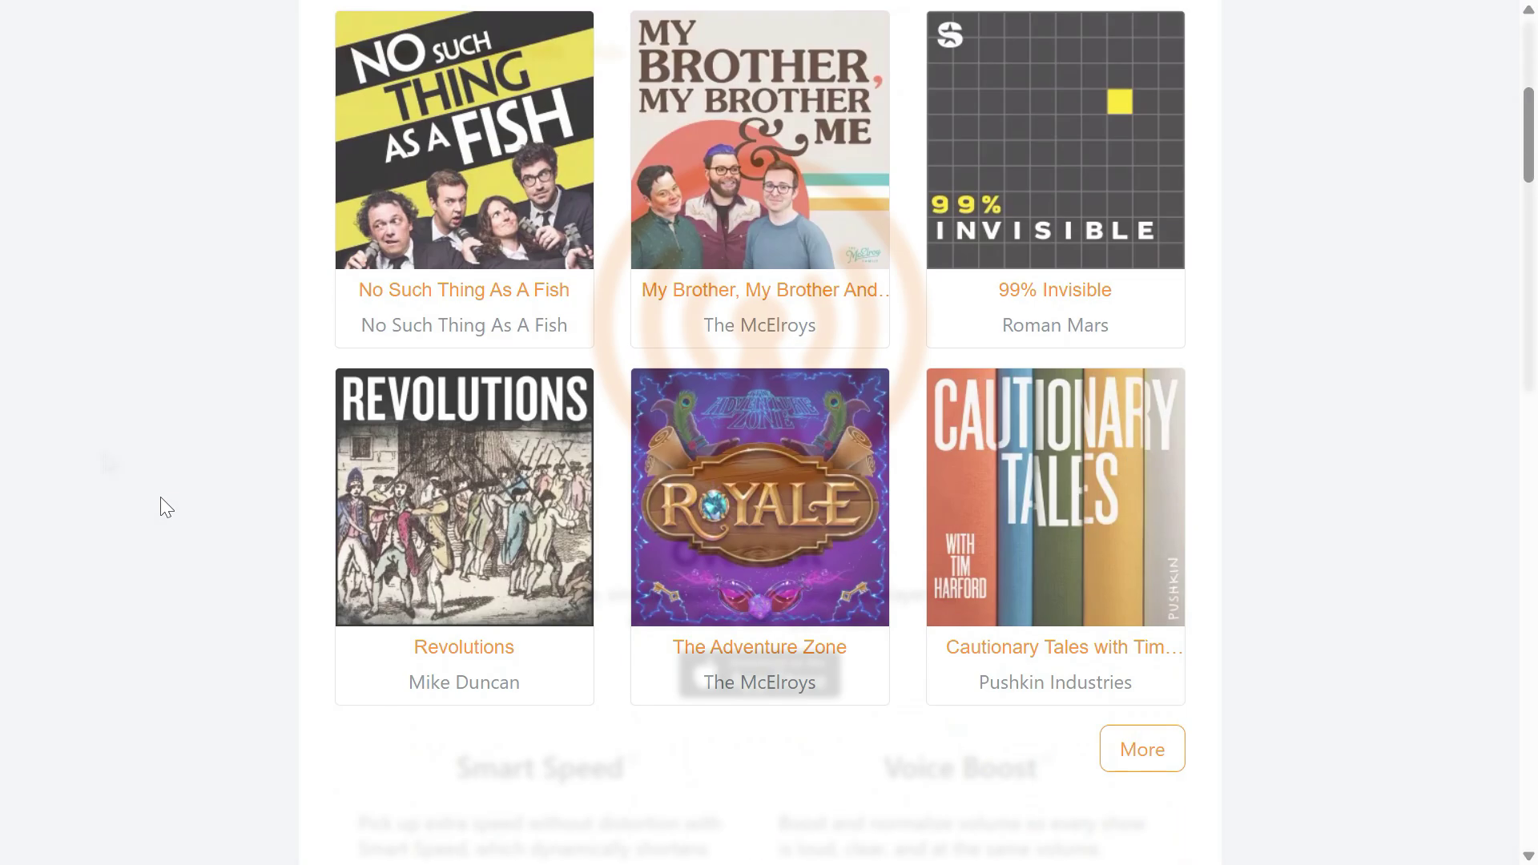
scroll(110, 463, down, 5)
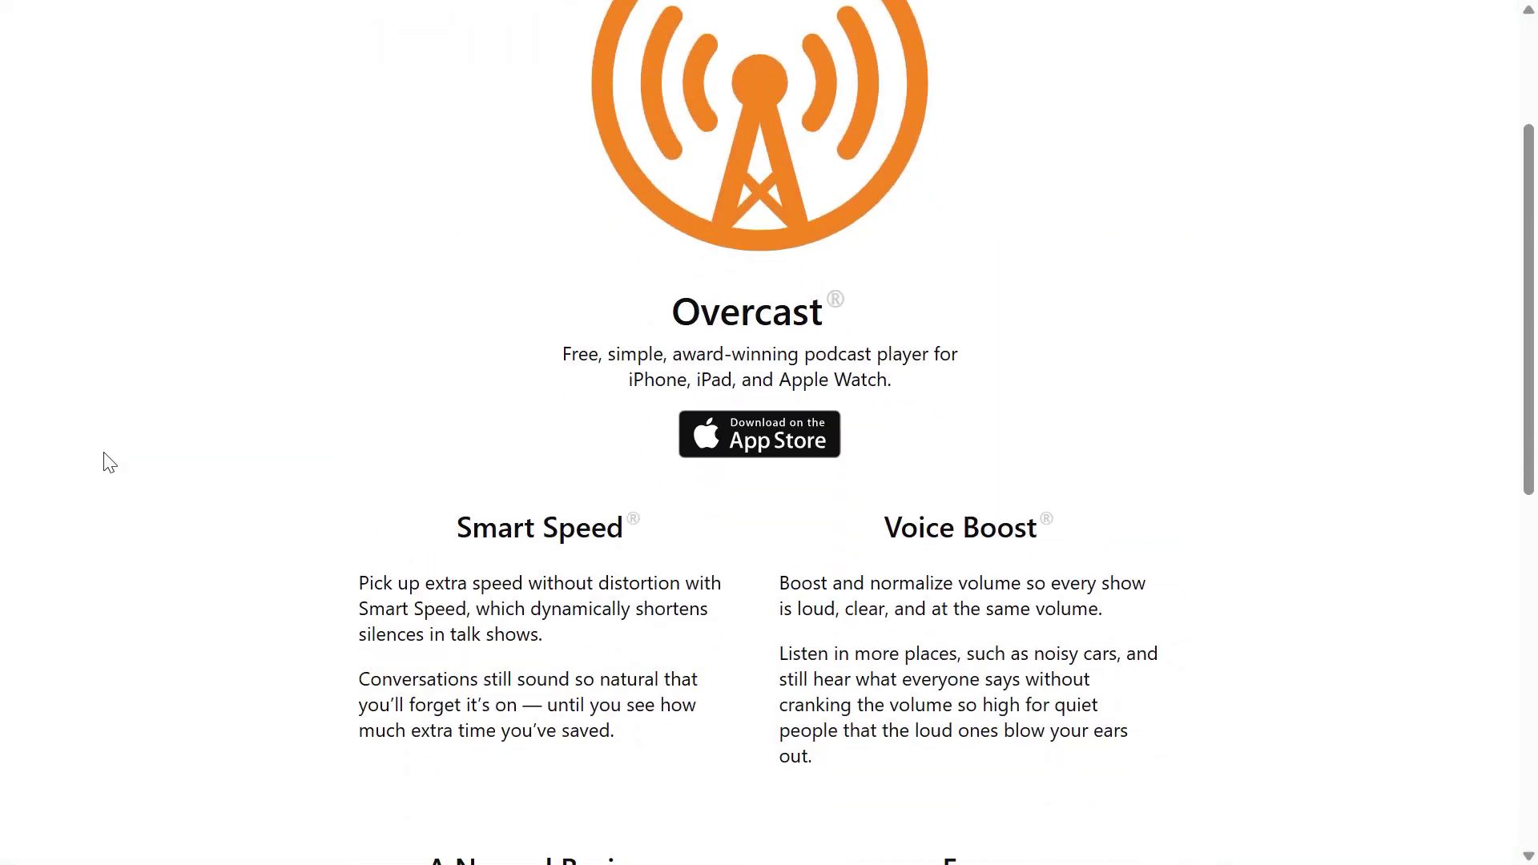
scroll(110, 463, down, 4)
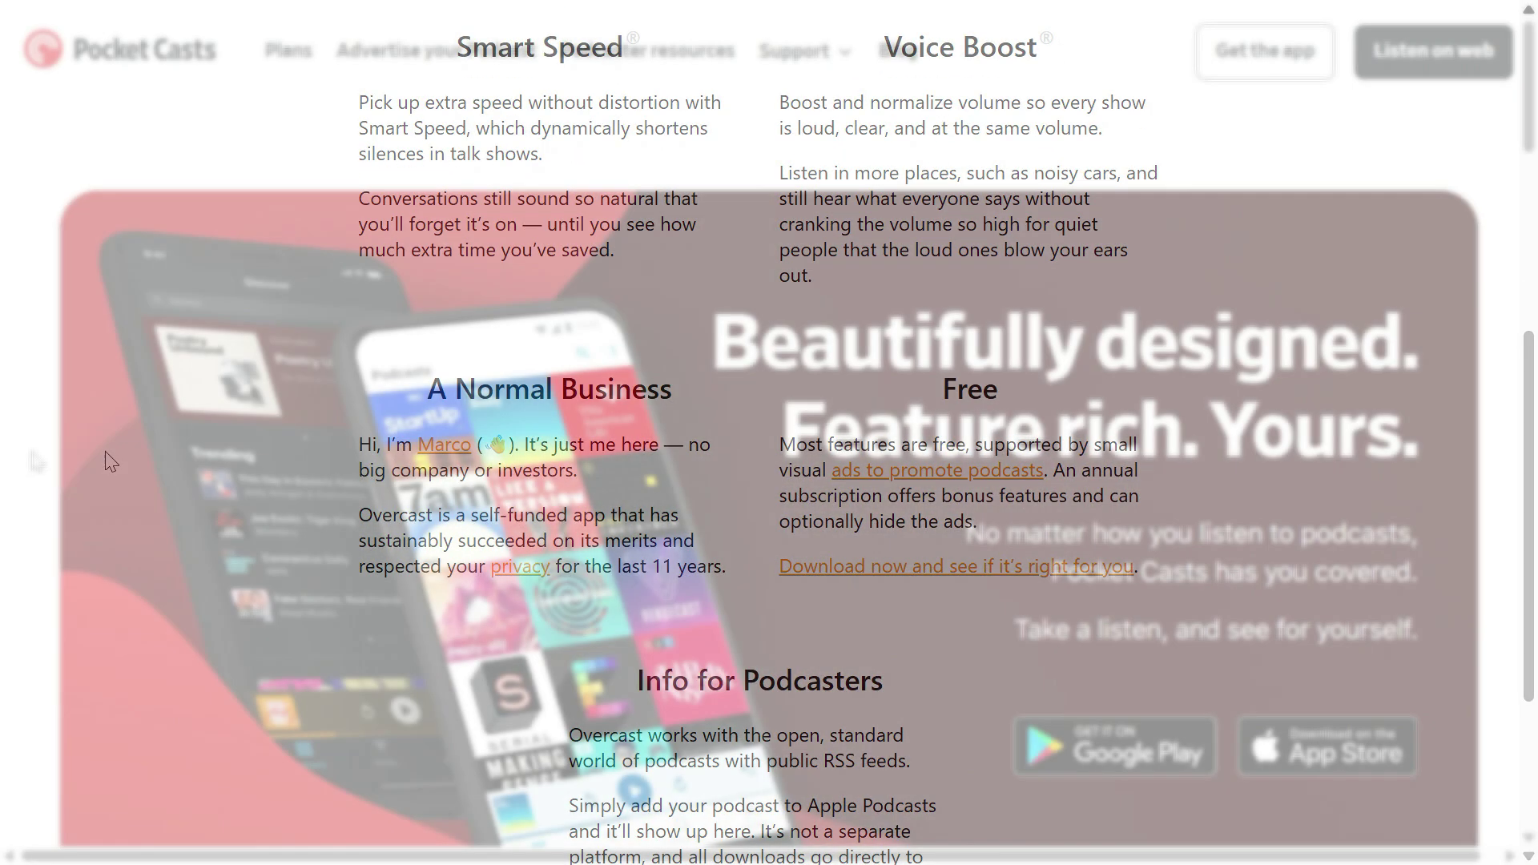
scroll(36, 461, down, 11)
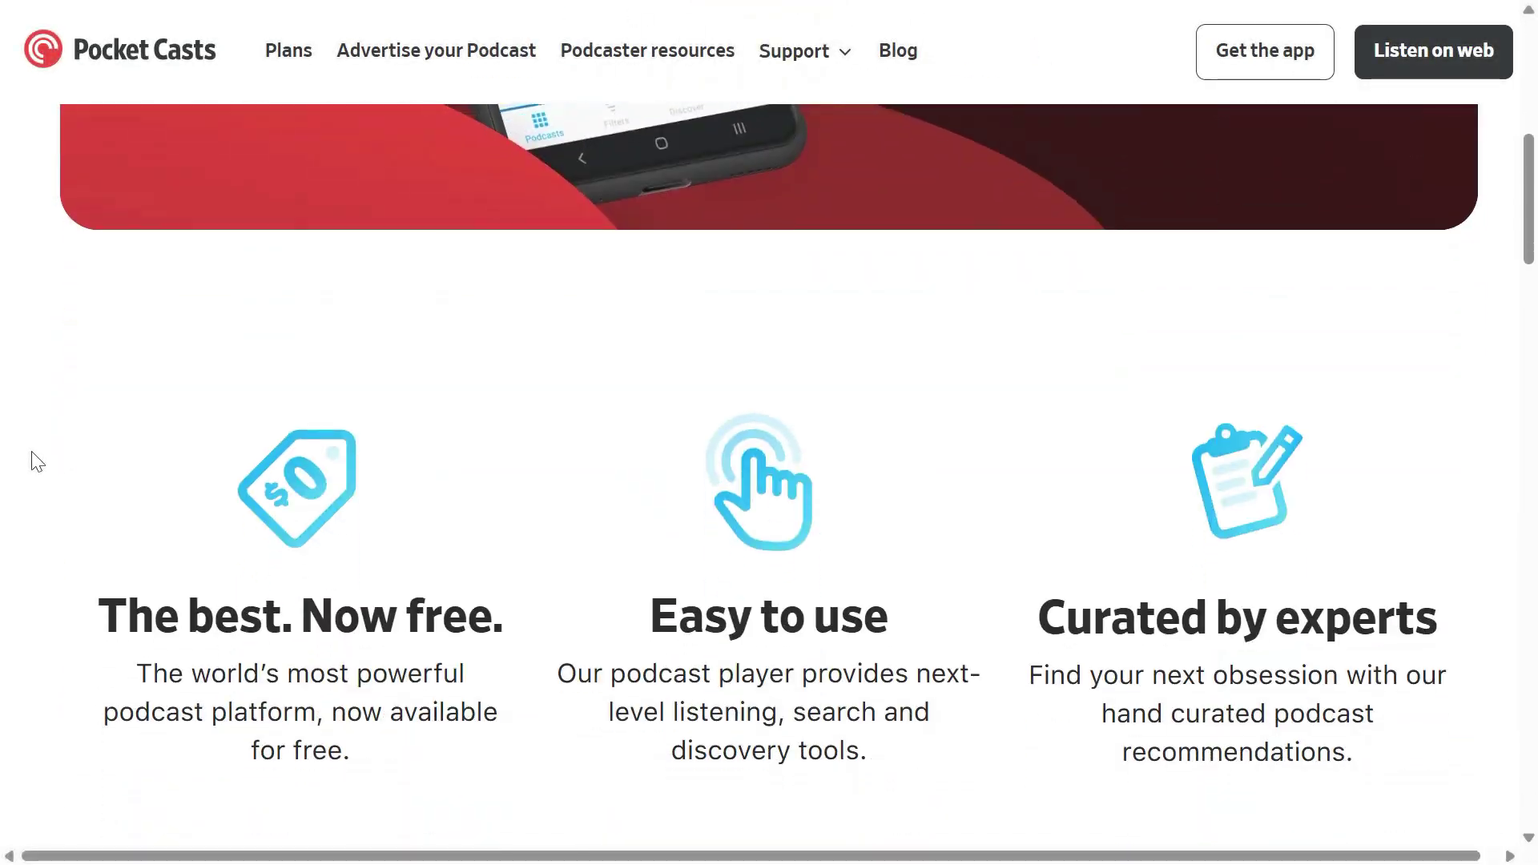
scroll(36, 461, down, 5)
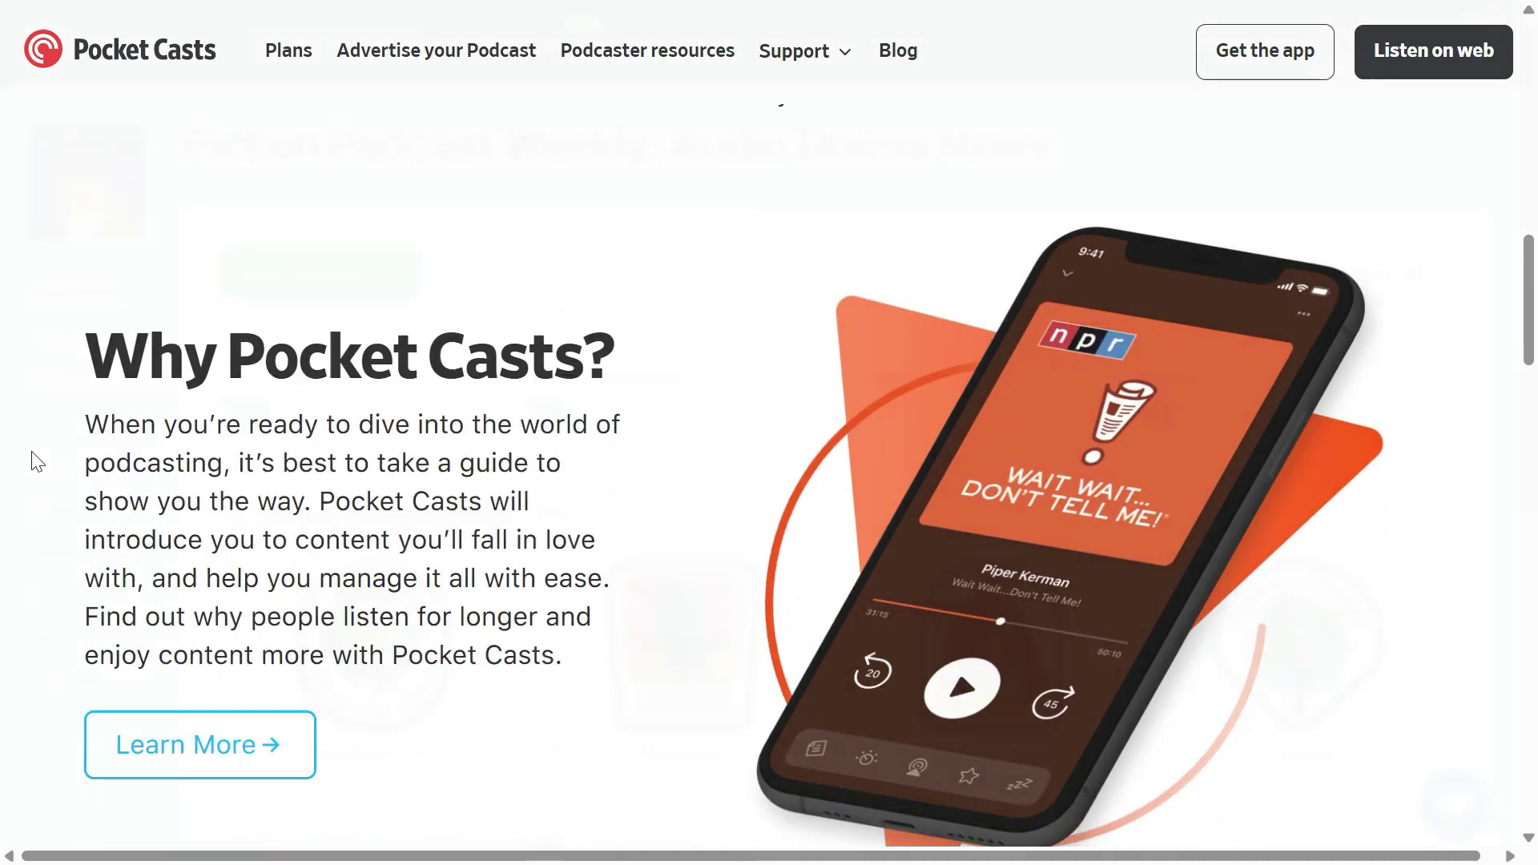
scroll(36, 461, up, 6)
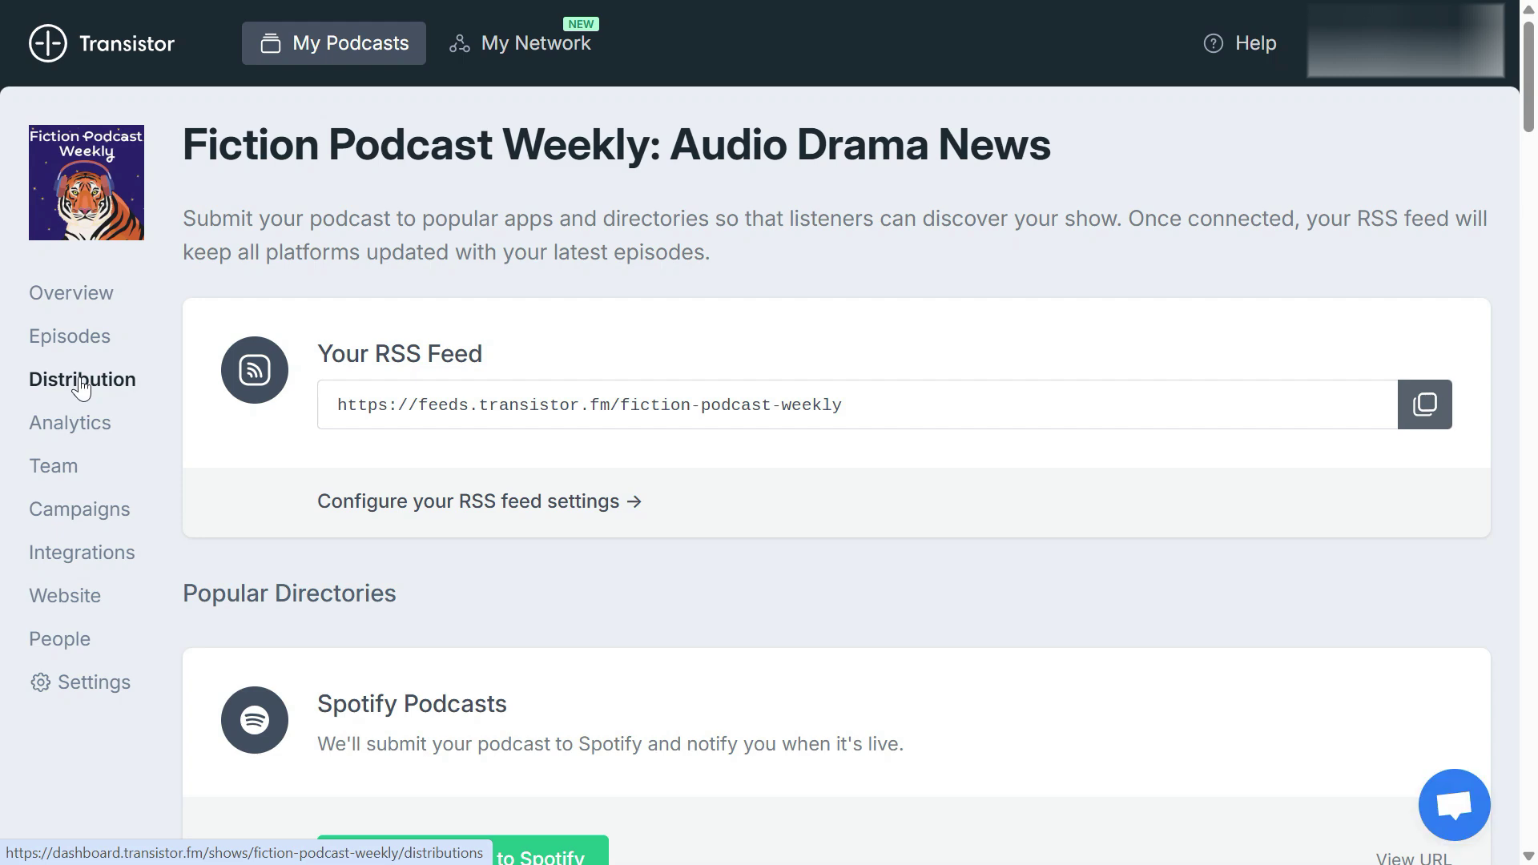
Scroll Transistor's Distribution page down to the Apple Podcasts card under Popular Directories.
scroll(186, 560, down, 6)
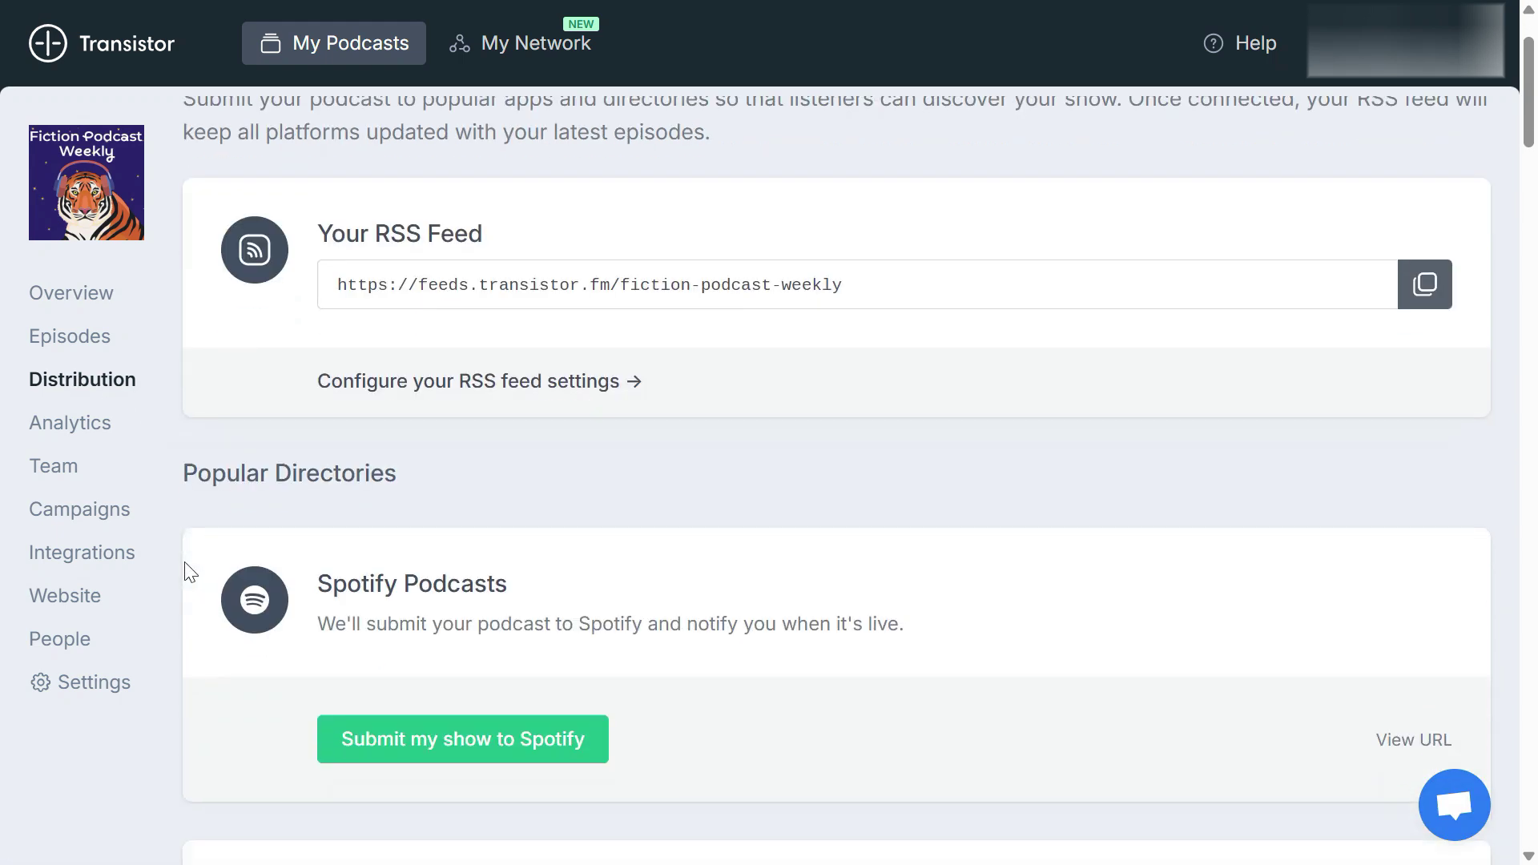
scroll(186, 564, down, 3)
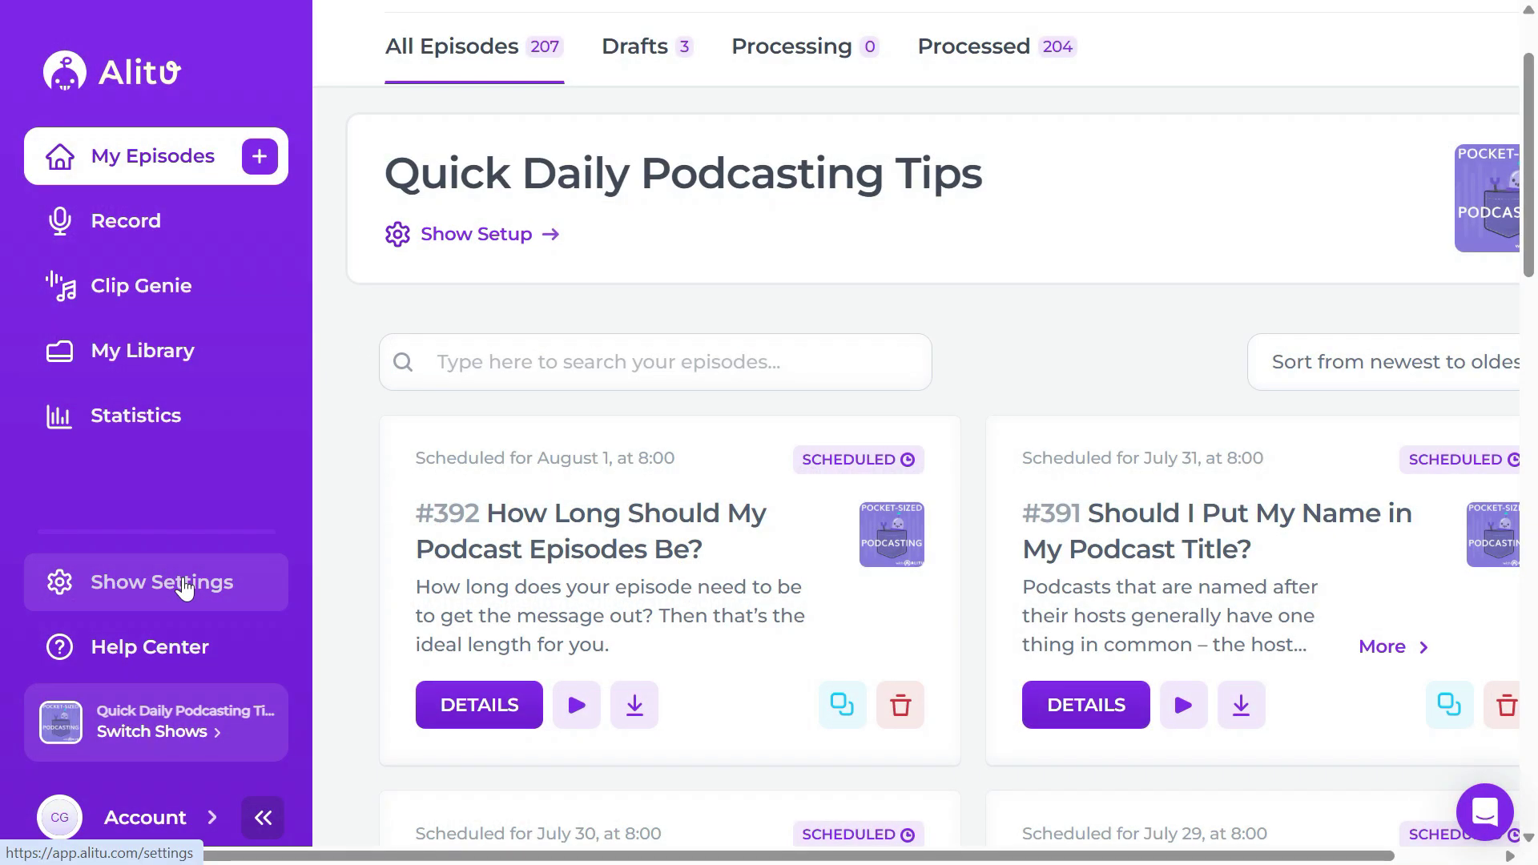
Open Alitu's Show Distribution settings and expand 'Submit to Apple with one click'.
click(184, 587)
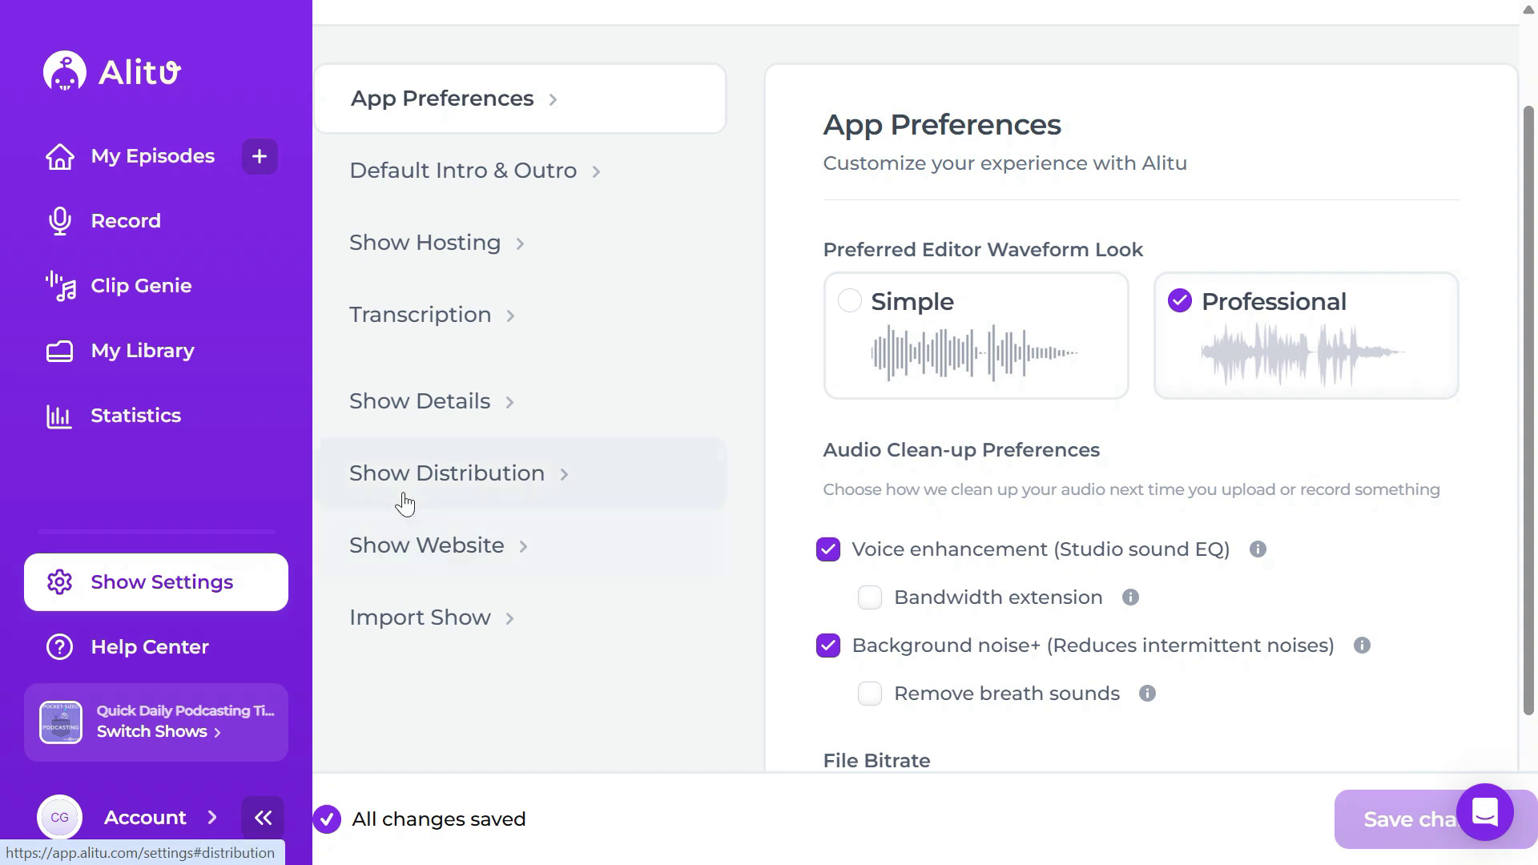
click(430, 493)
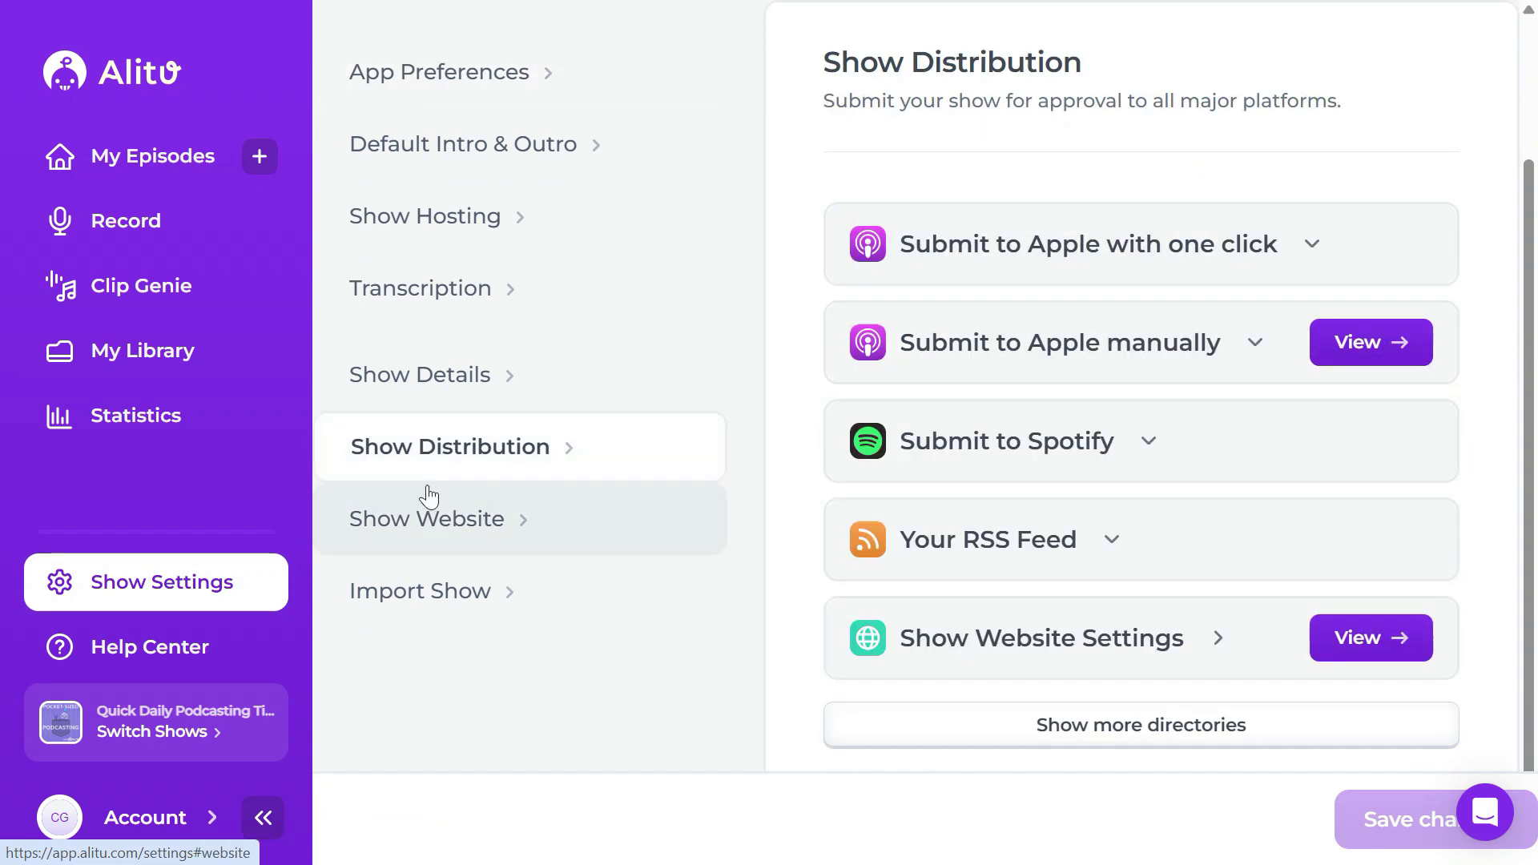
click(1314, 245)
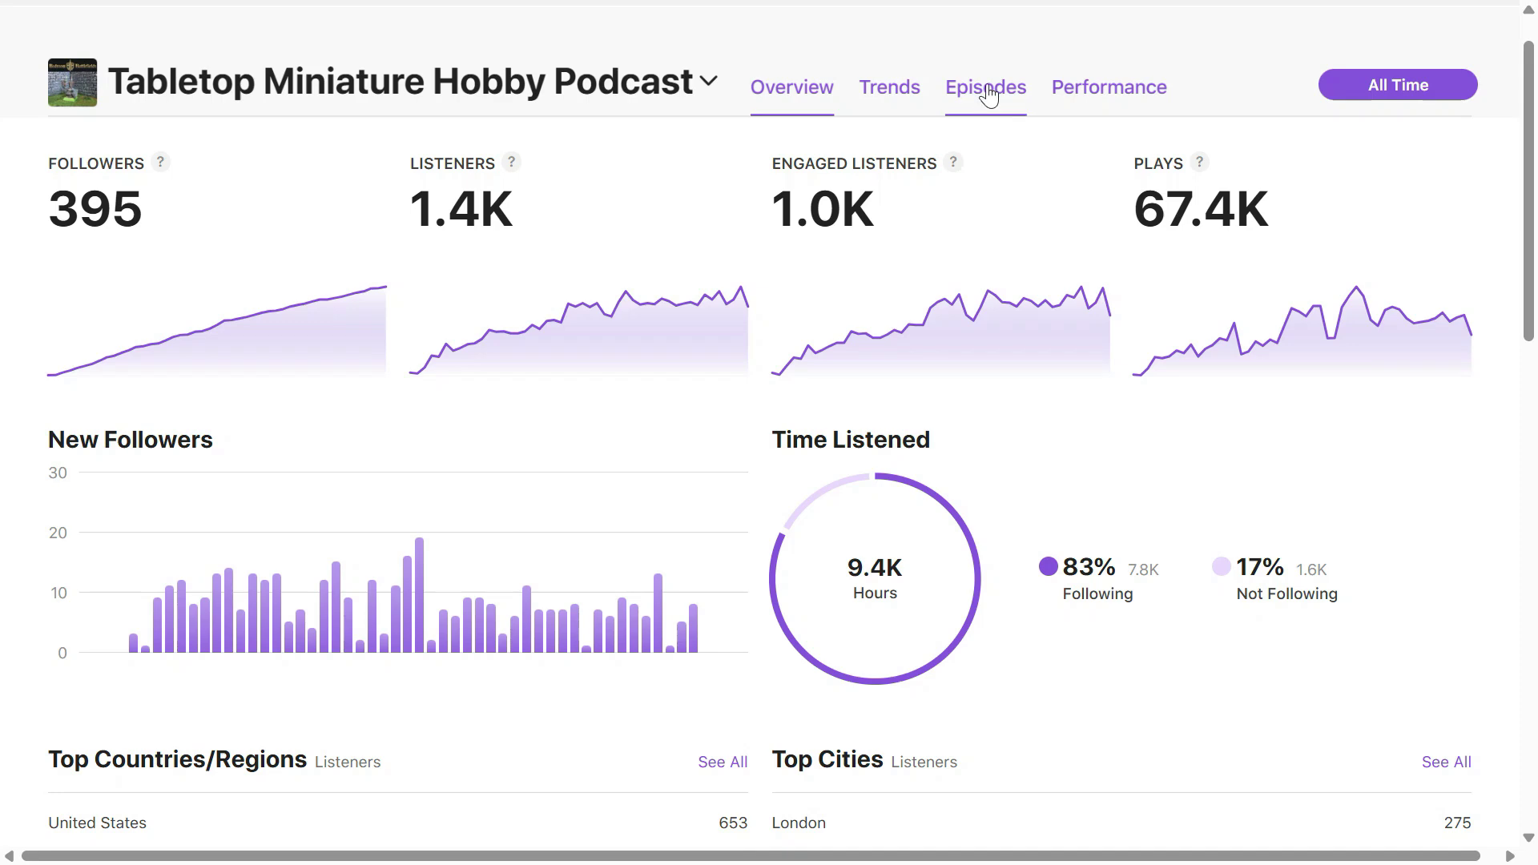
View the Episodes analytics and the latest episode's chart, then the Trends page totalling 1,441 listeners.
click(988, 88)
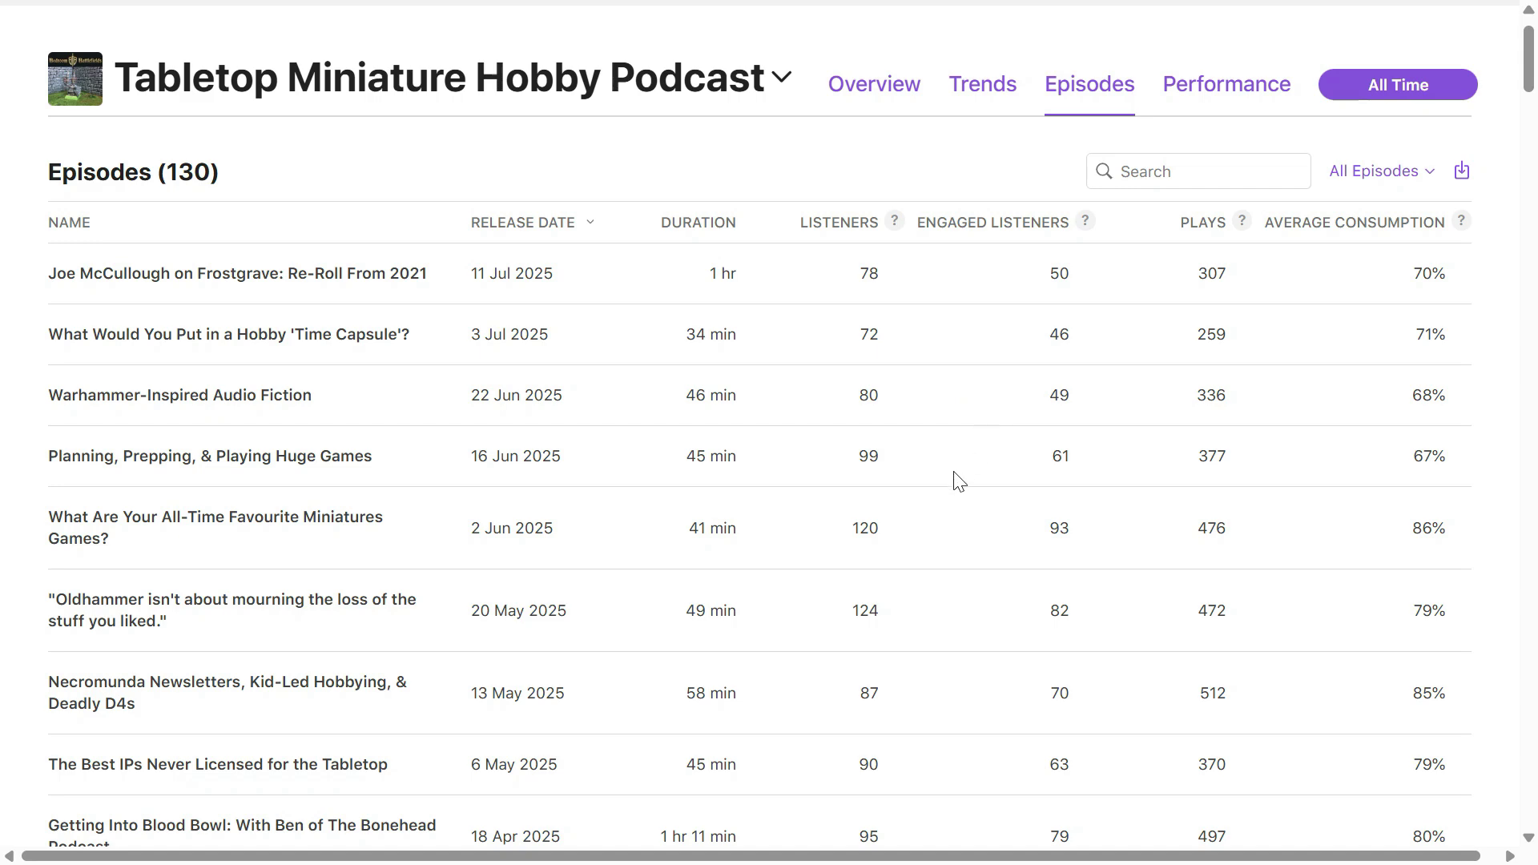
click(187, 282)
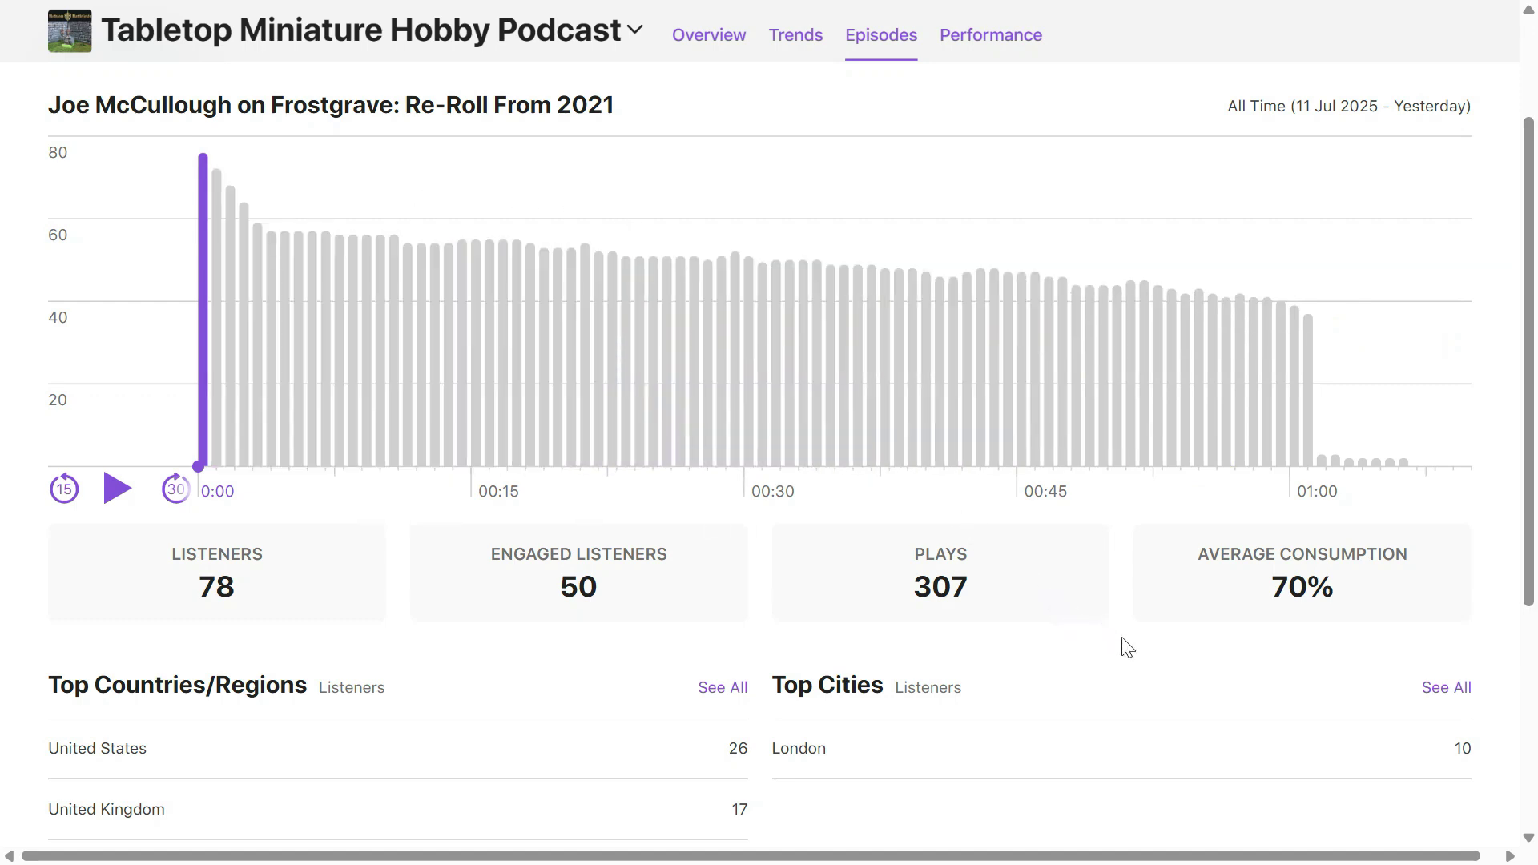
click(801, 46)
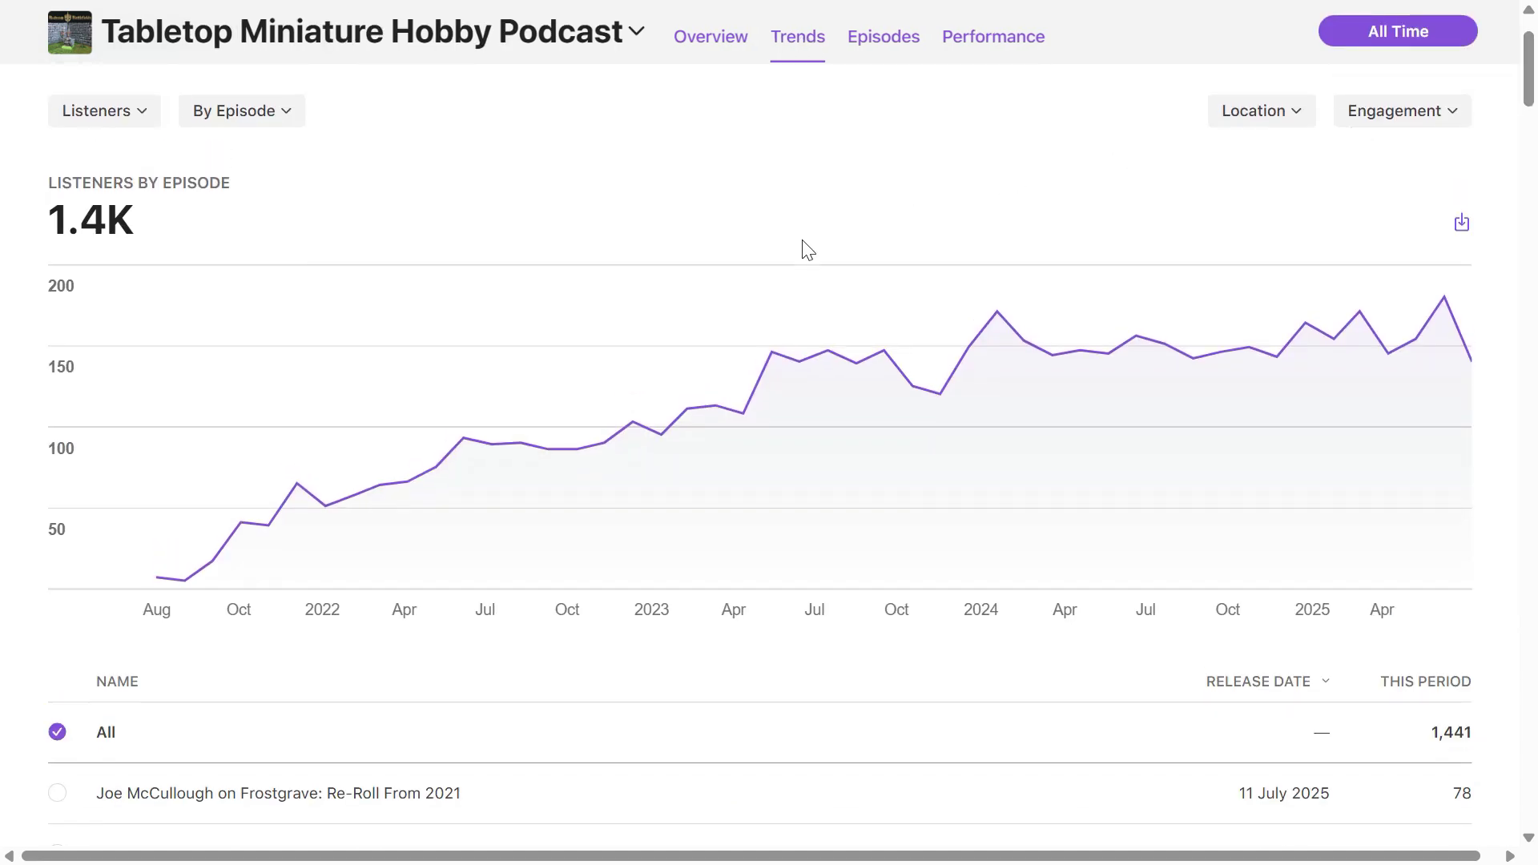
Scroll the Trends episode list, then open Performance comparing episodes' 60-day listeners against the median.
scroll(1073, 344, down, 3)
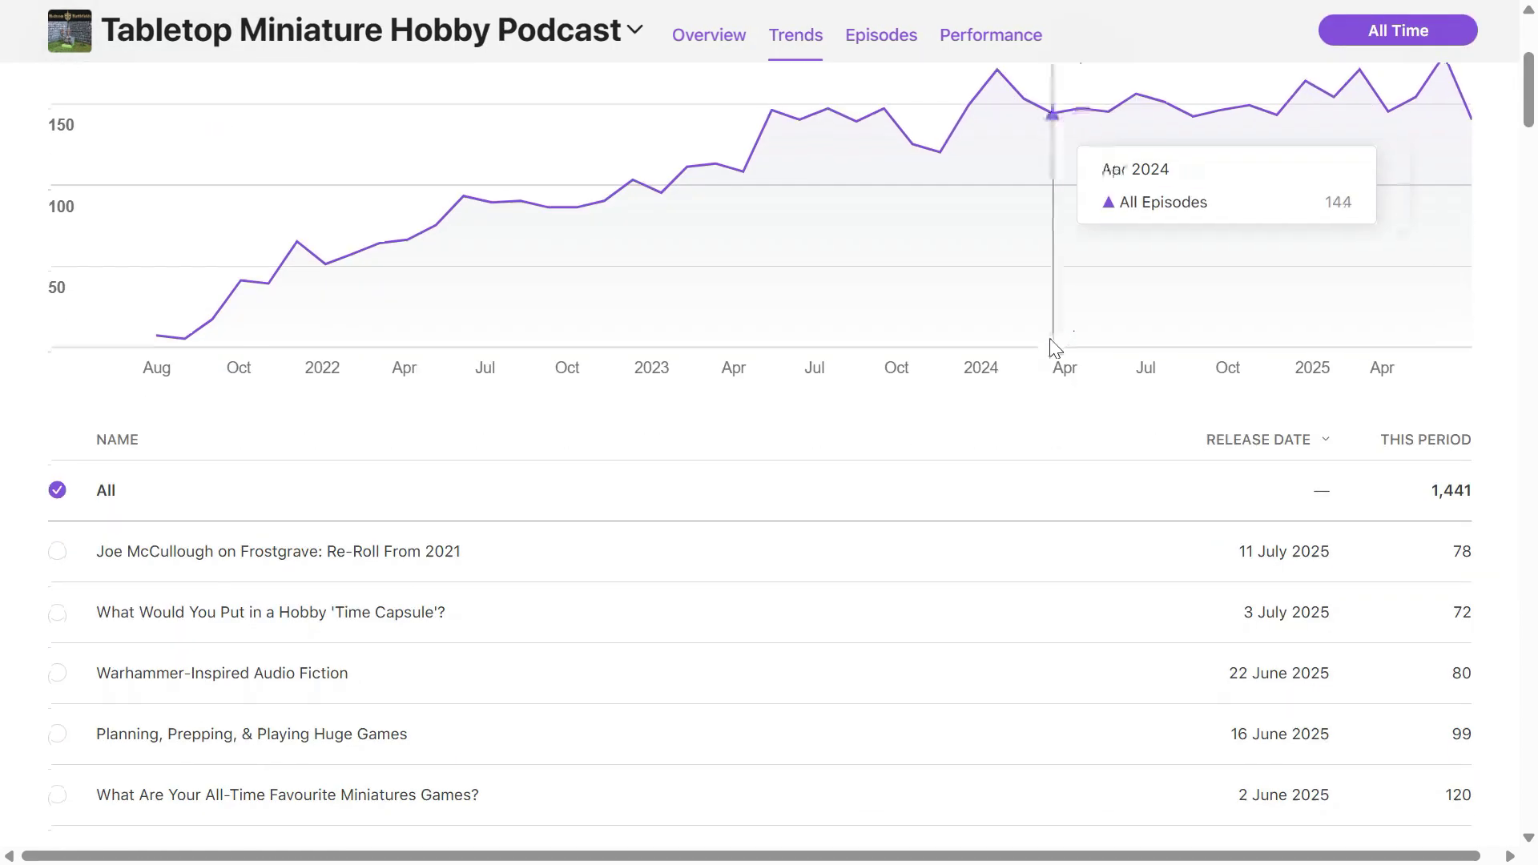
scroll(1001, 377, down, 3)
scroll(949, 408, up, 3)
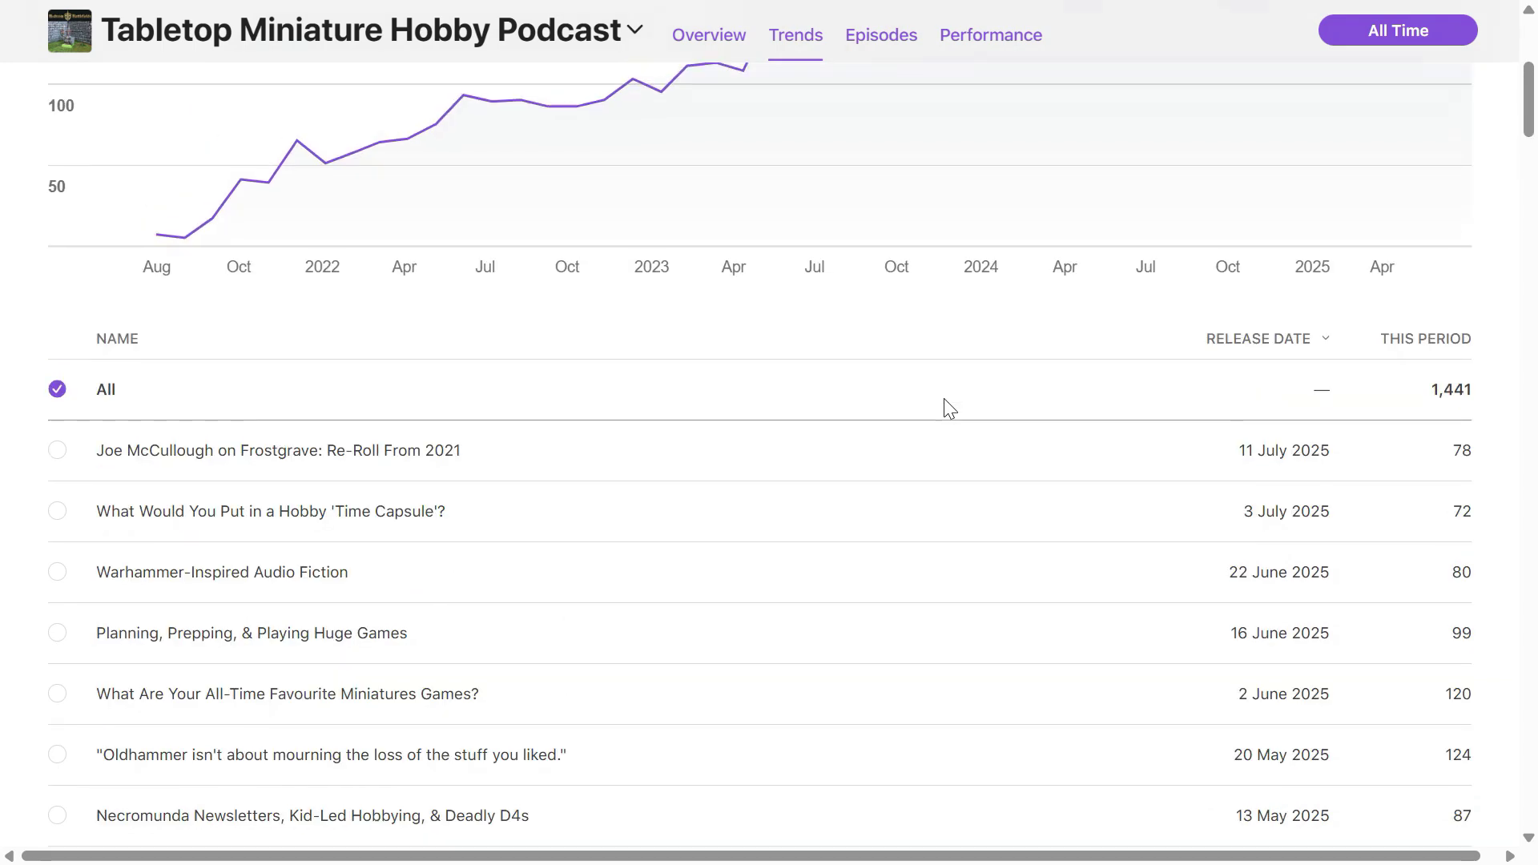
click(980, 36)
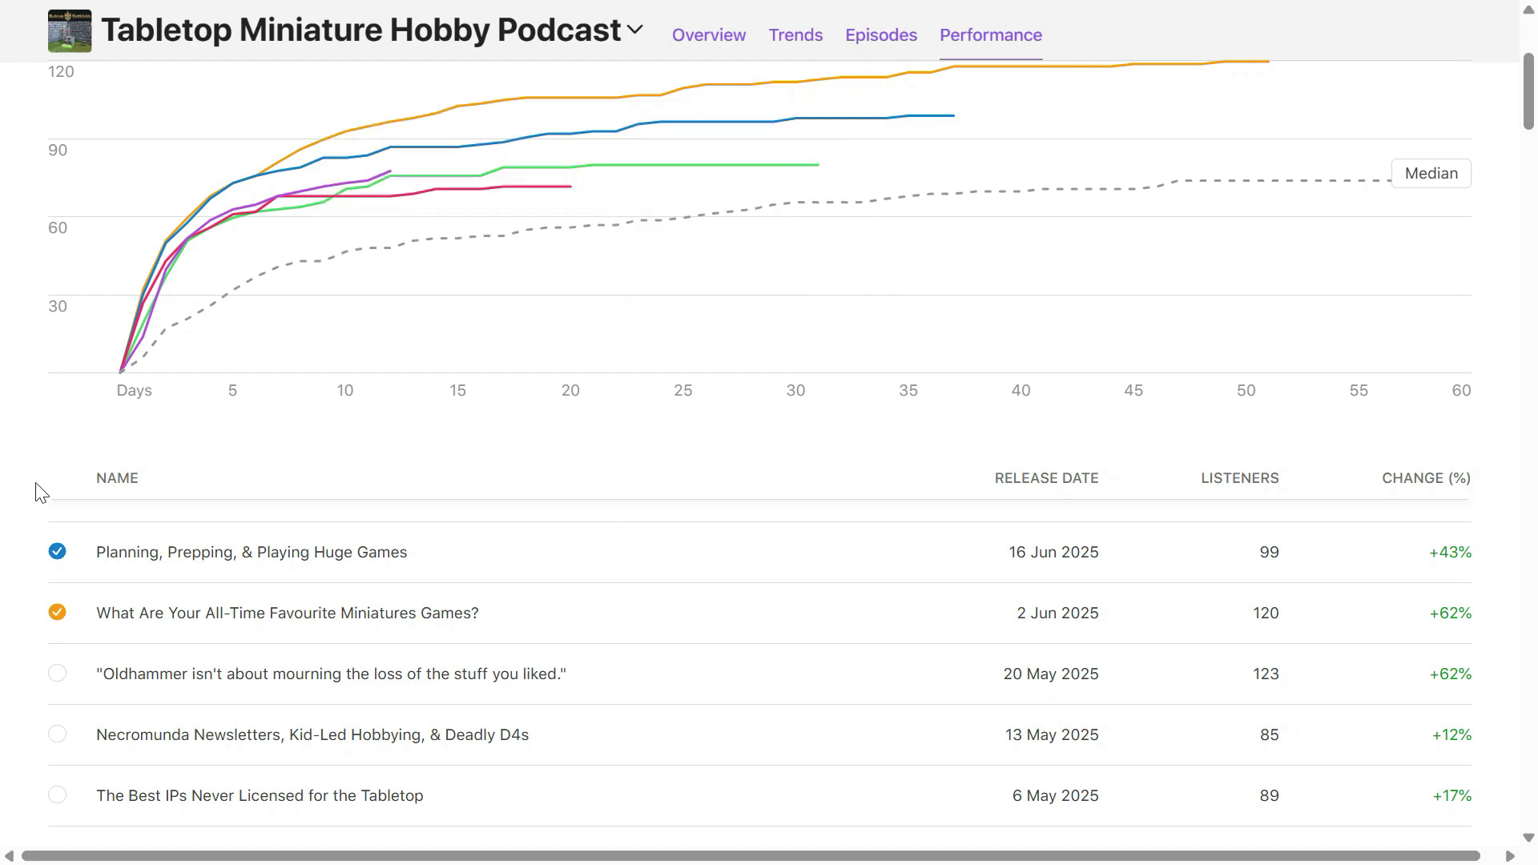
scroll(36, 490, down, 2)
scroll(36, 490, down, 2)
scroll(36, 490, up, 6)
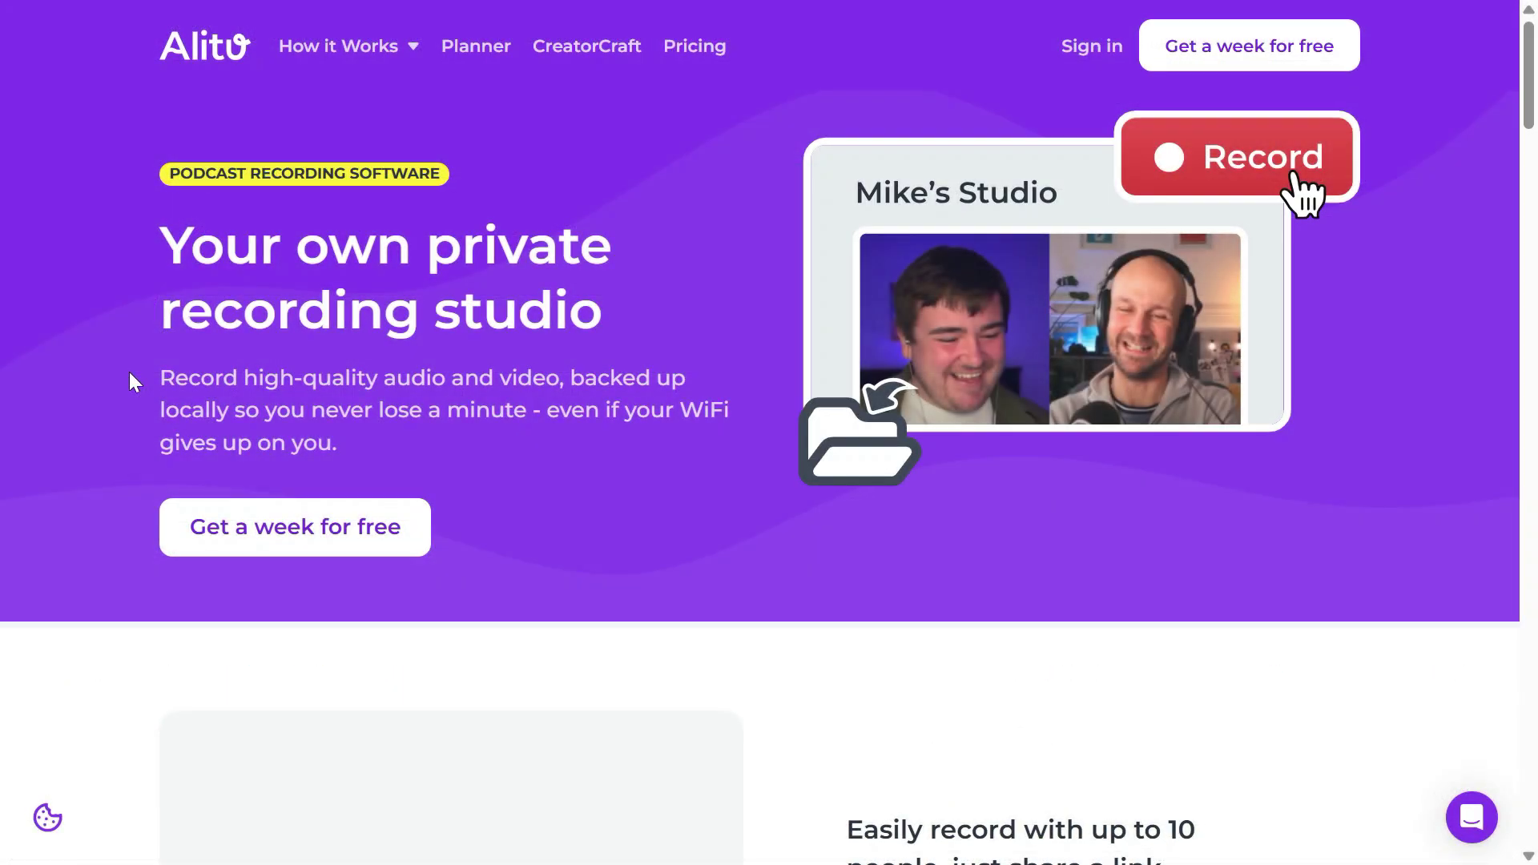
scroll(131, 379, down, 3)
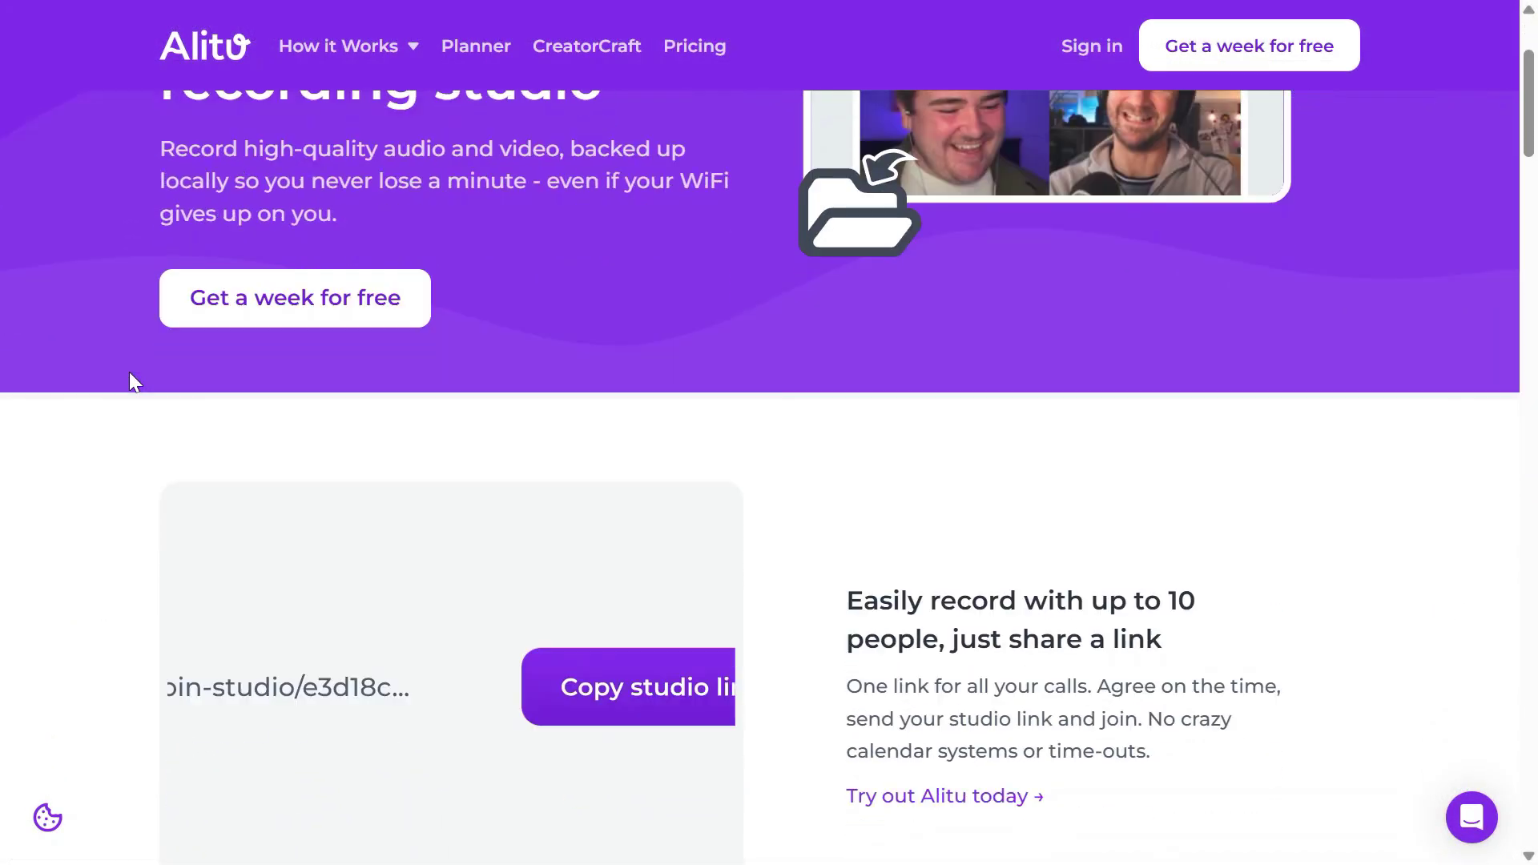
scroll(131, 373, down, 6)
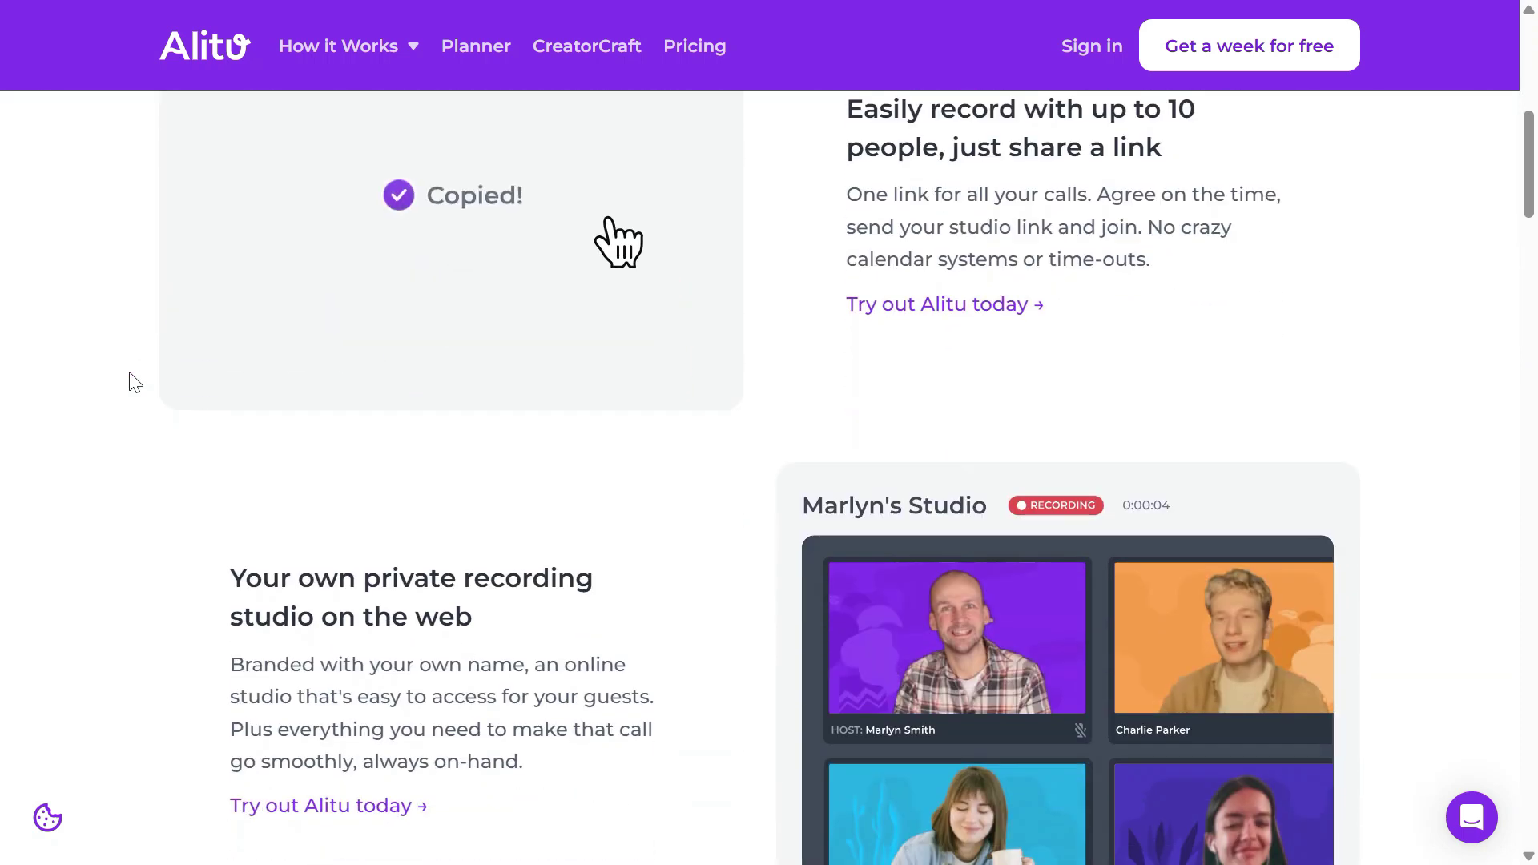
scroll(134, 381, down, 8)
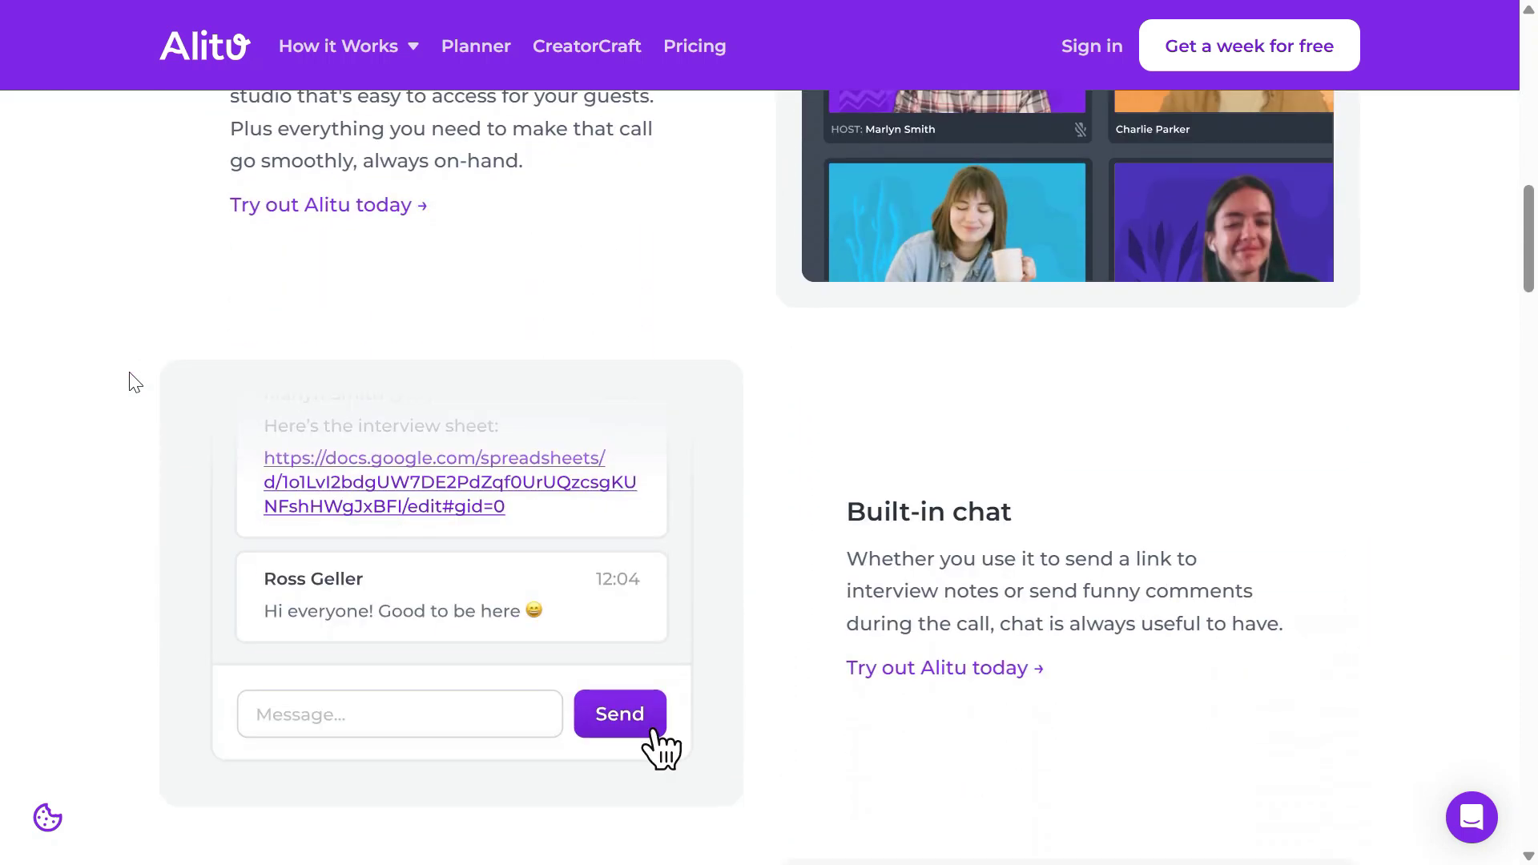
scroll(135, 381, down, 7)
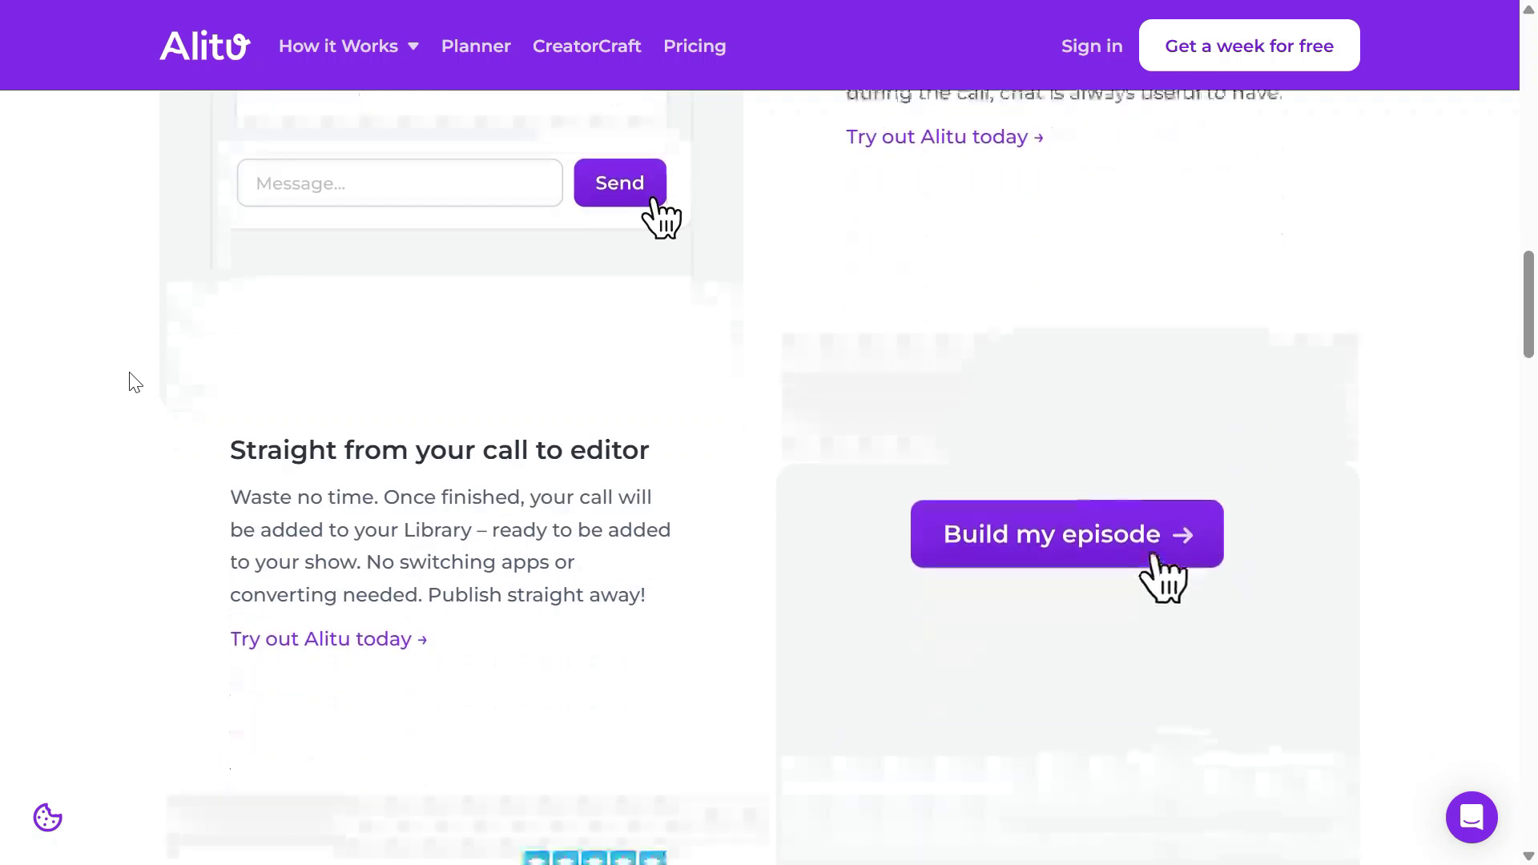
scroll(134, 381, down, 7)
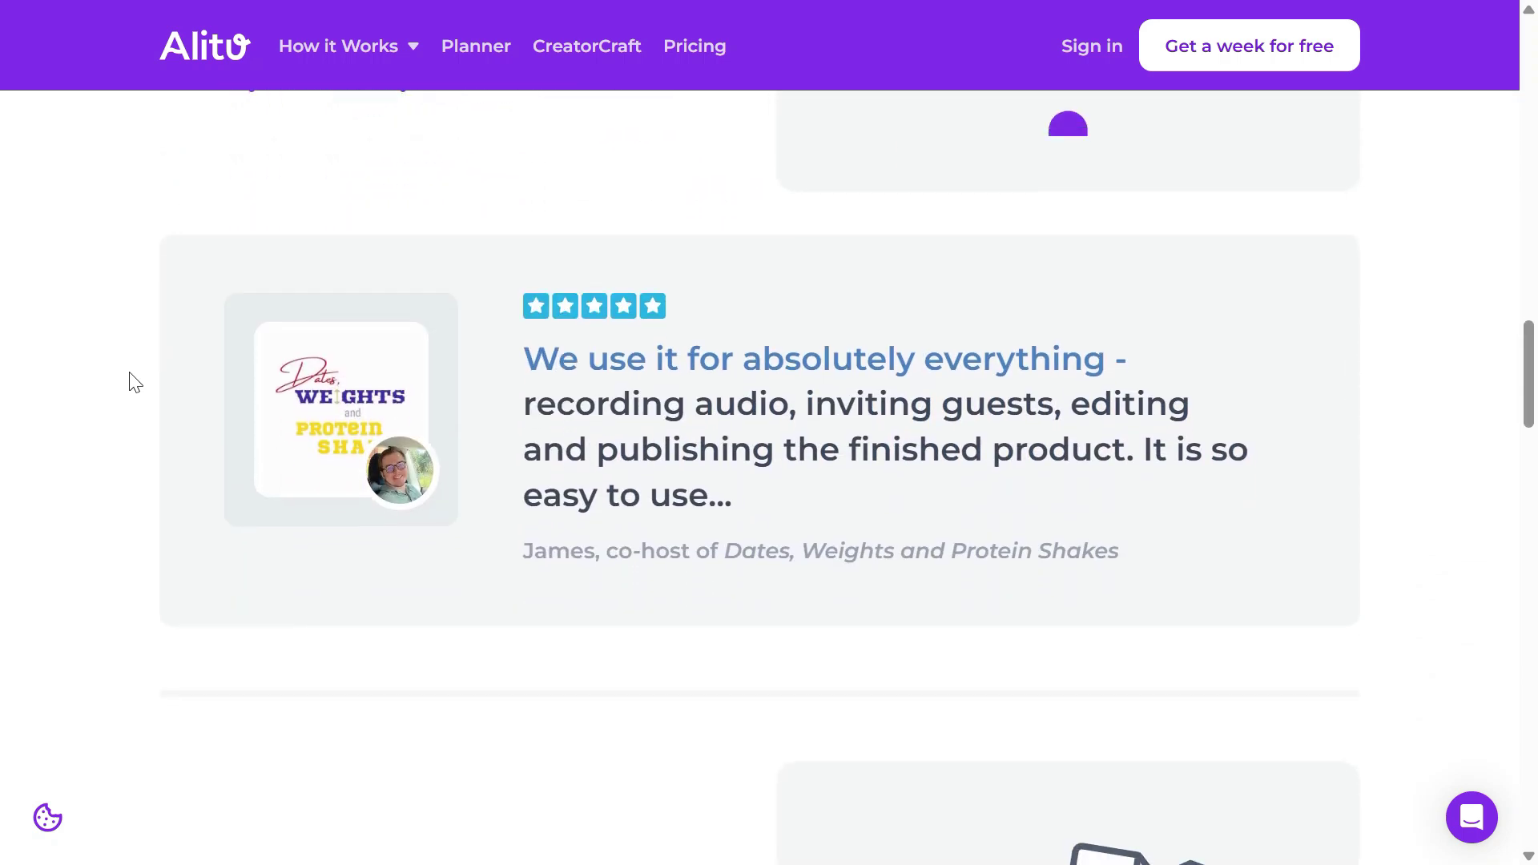
scroll(135, 381, down, 8)
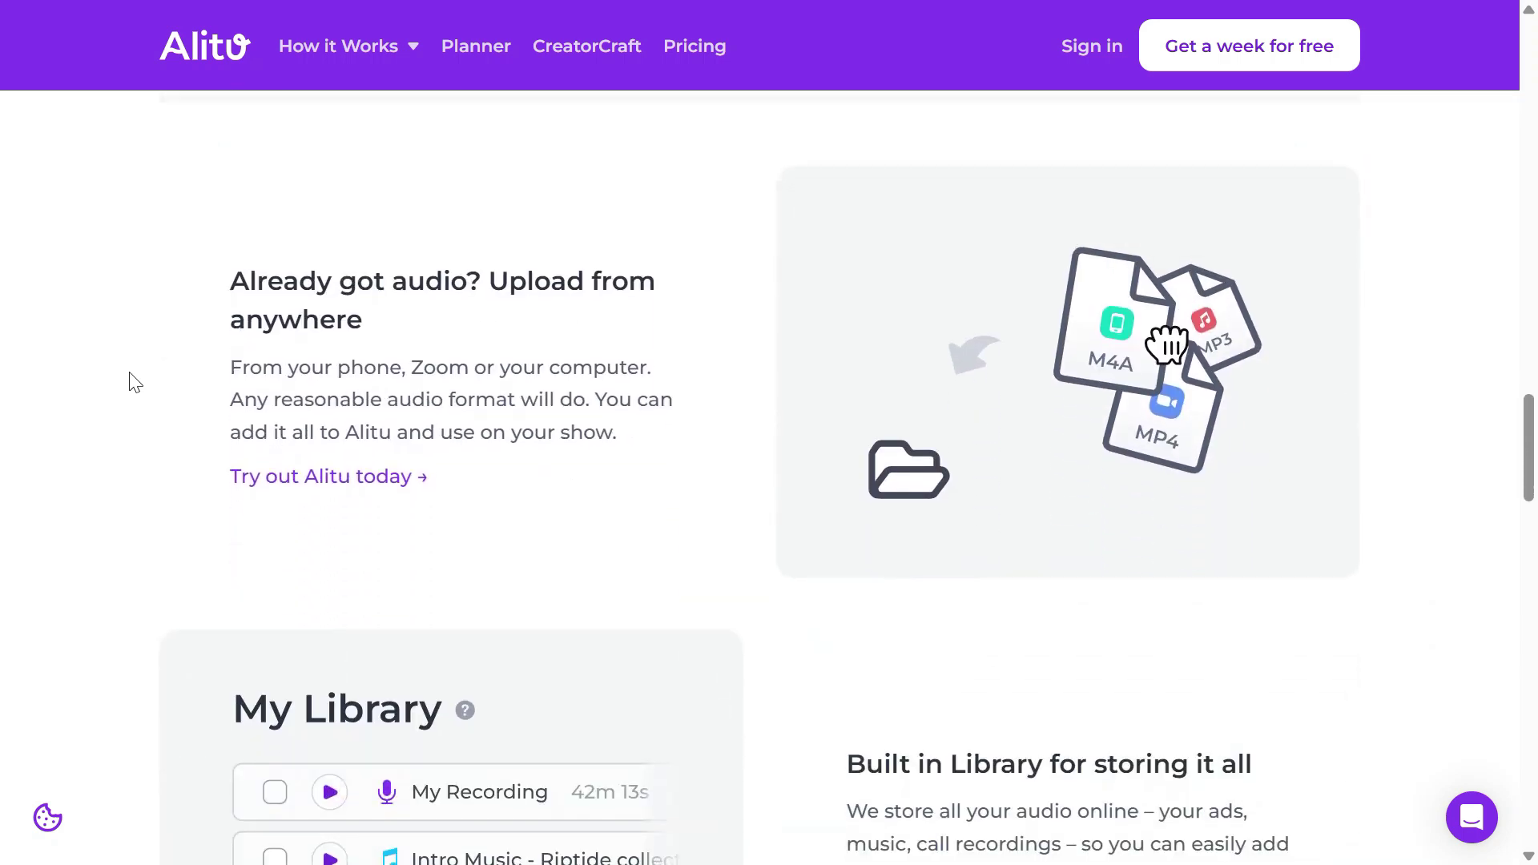
scroll(135, 381, down, 2)
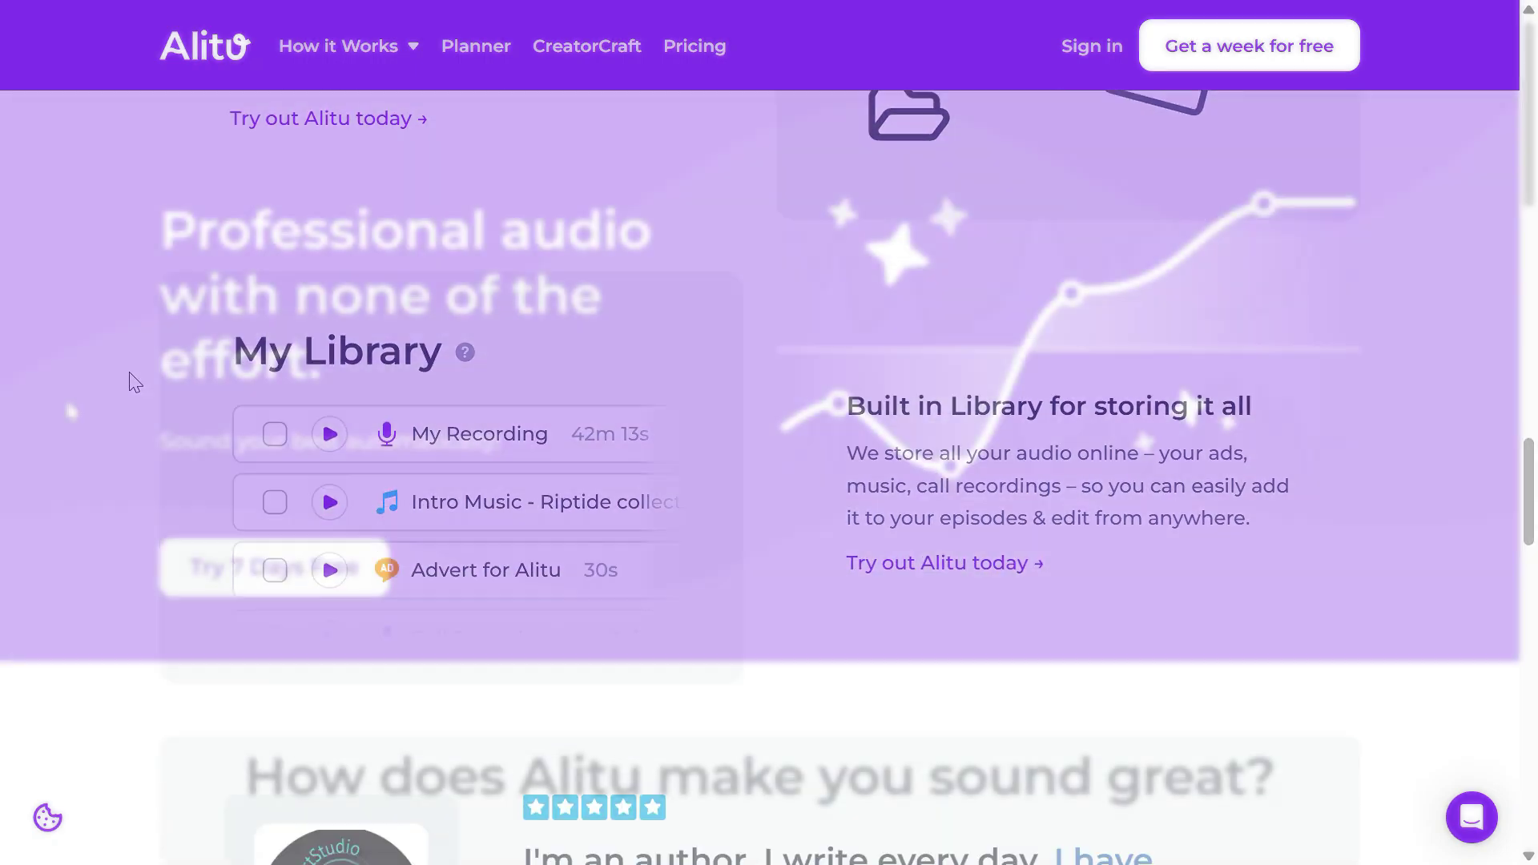
scroll(66, 404, down, 4)
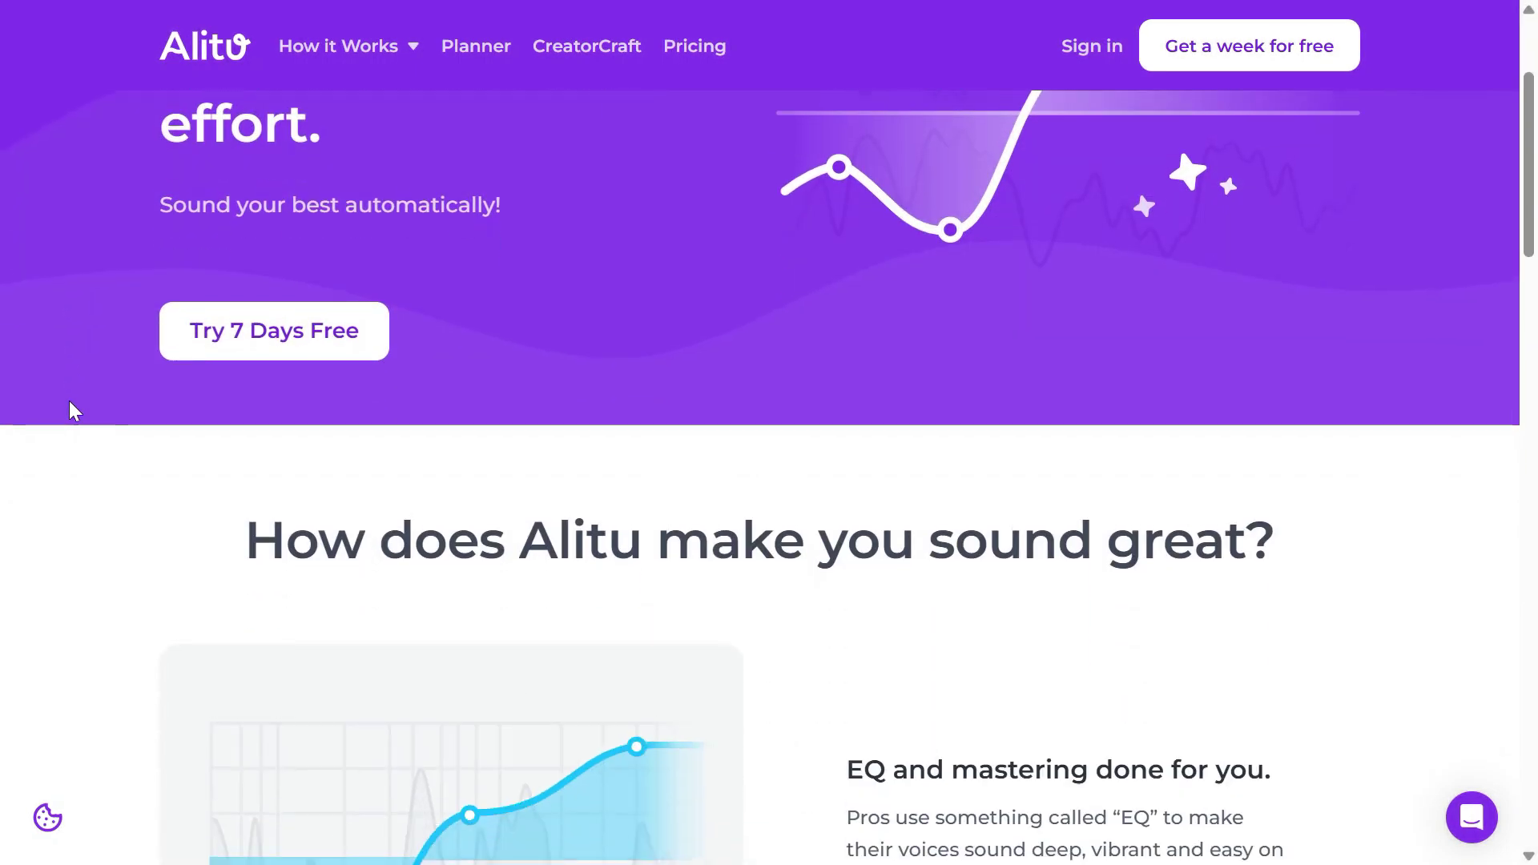
scroll(72, 412, down, 8)
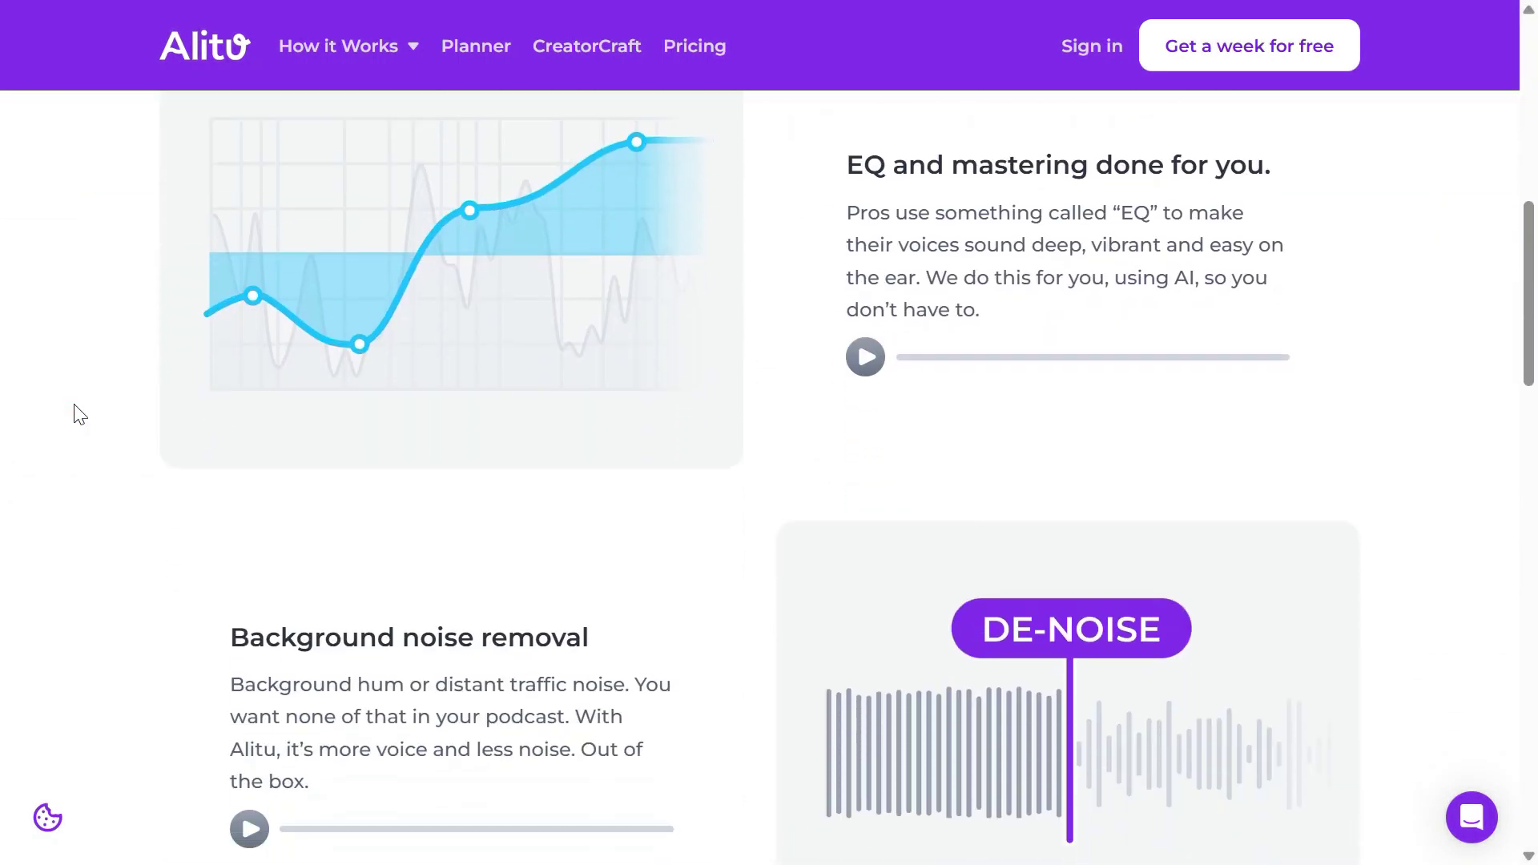
scroll(80, 414, down, 8)
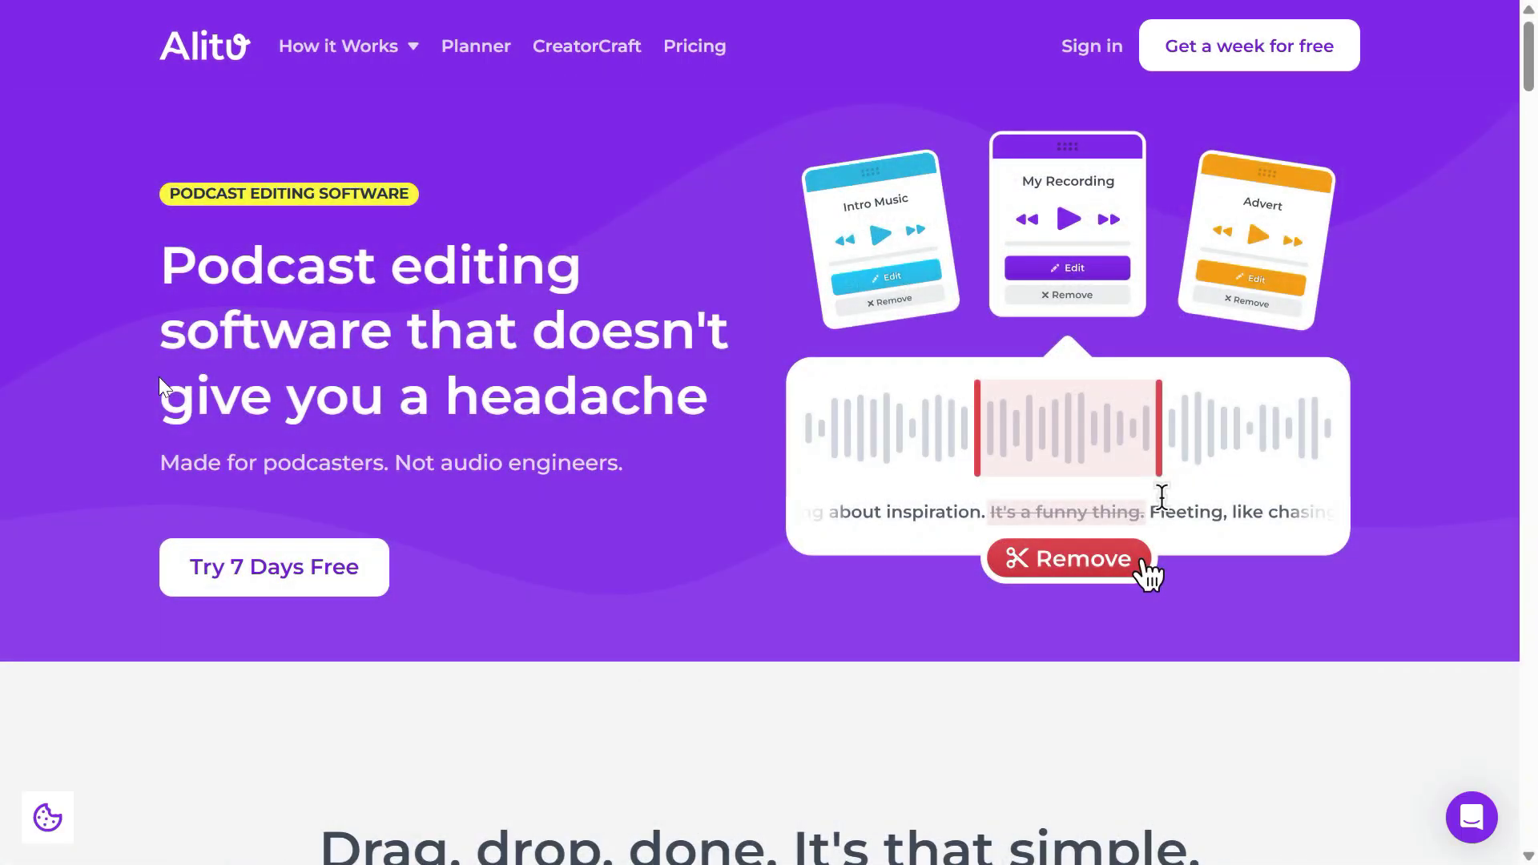
scroll(159, 378, down, 5)
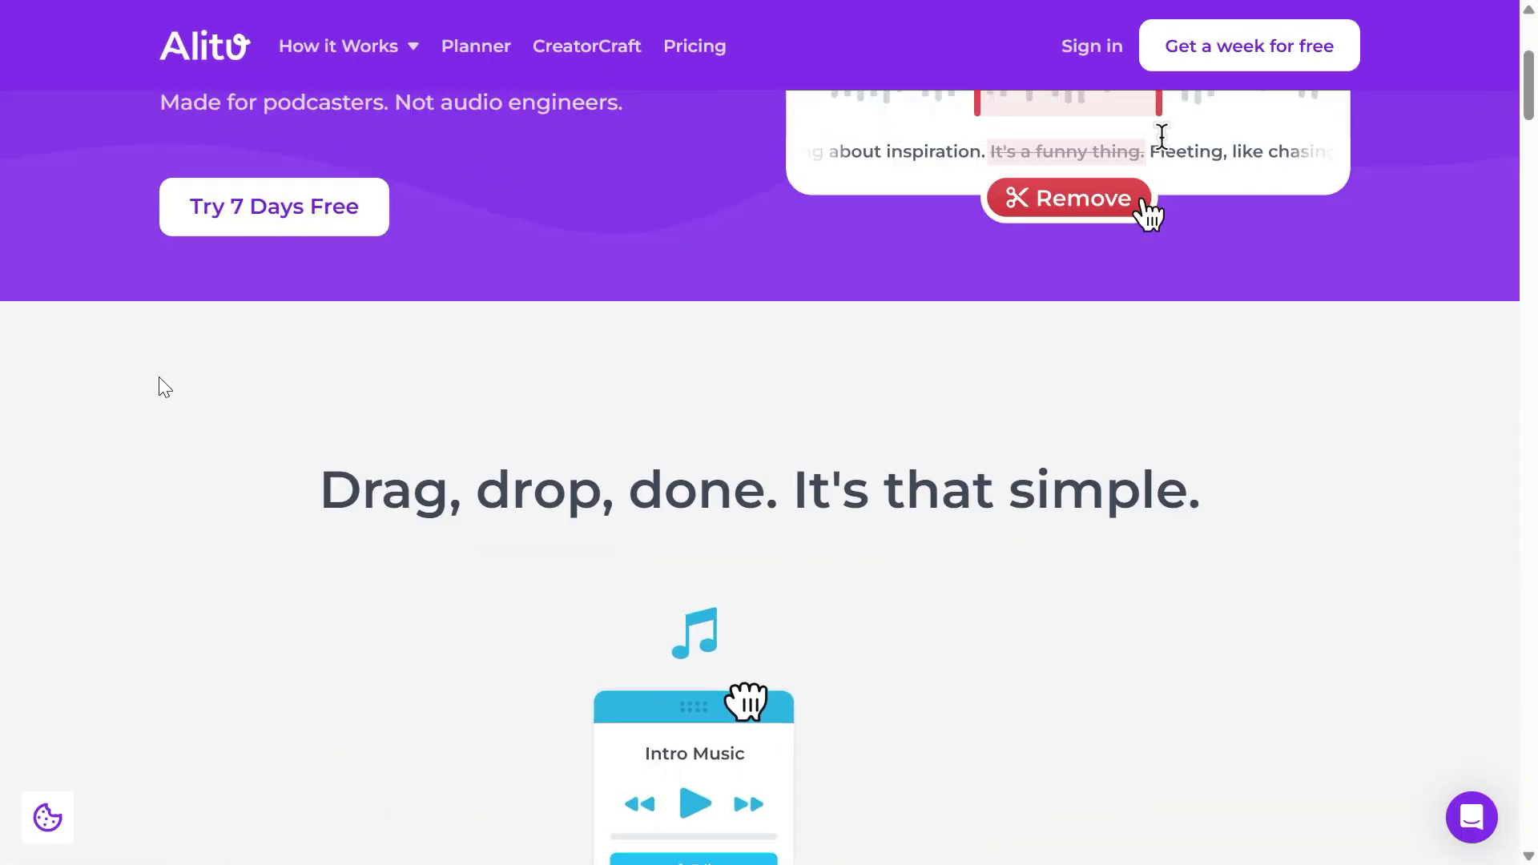
scroll(159, 377, down, 17)
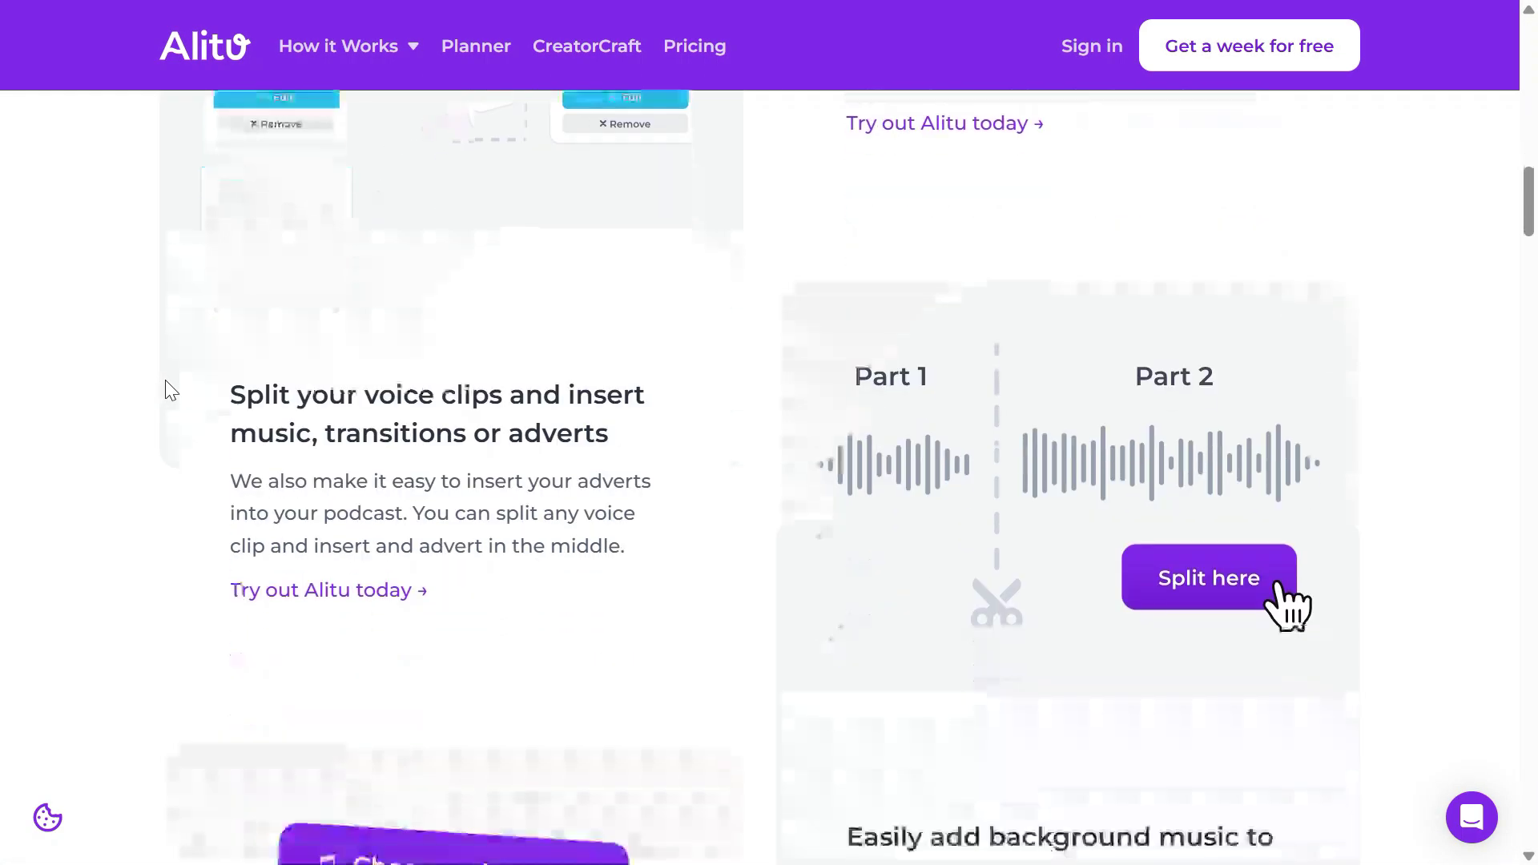
scroll(167, 391, down, 12)
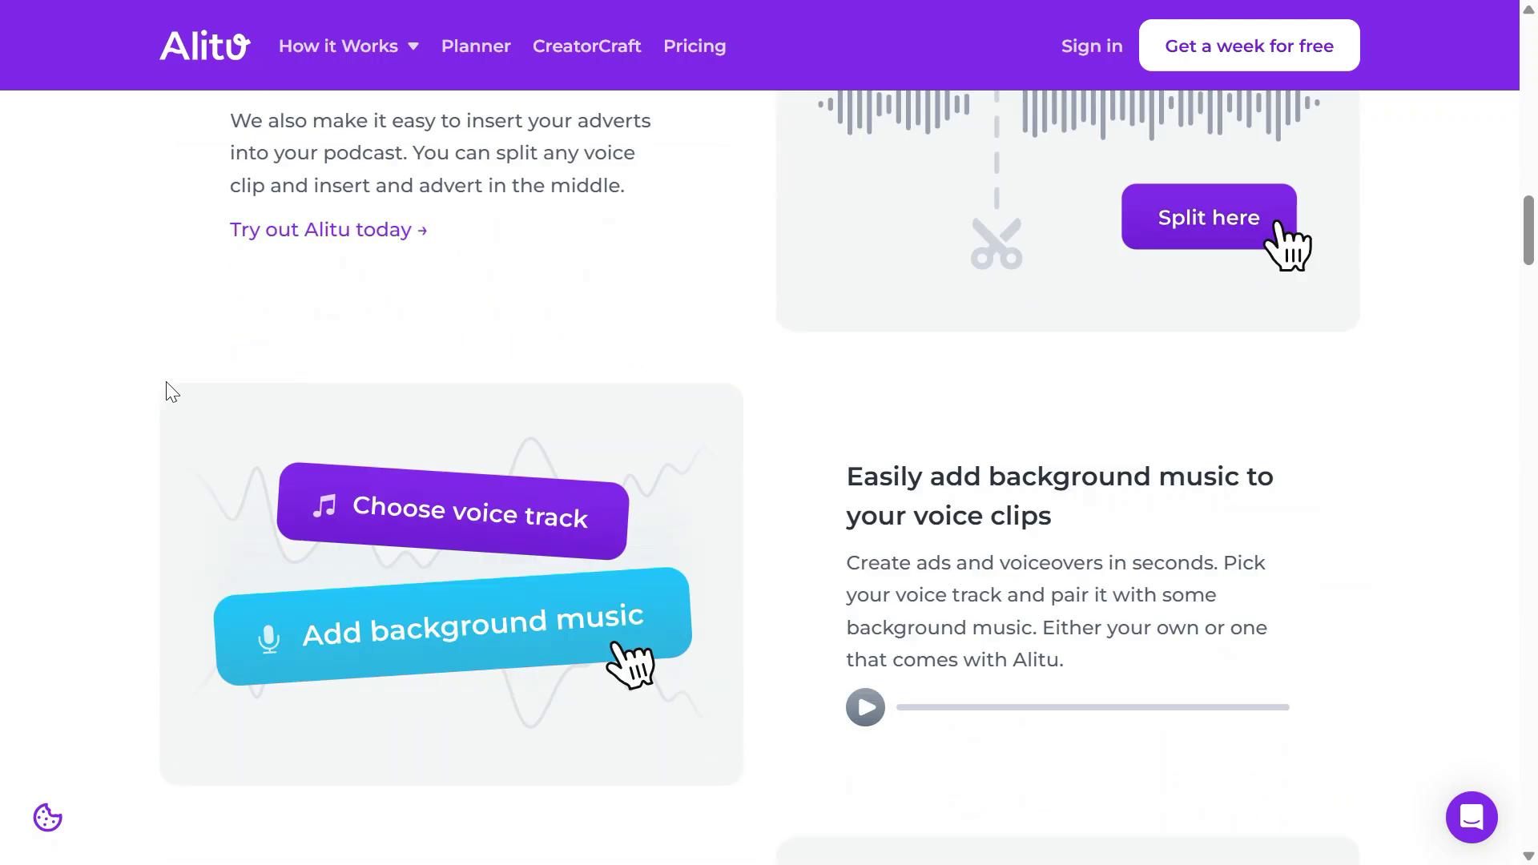
scroll(165, 390, down, 20)
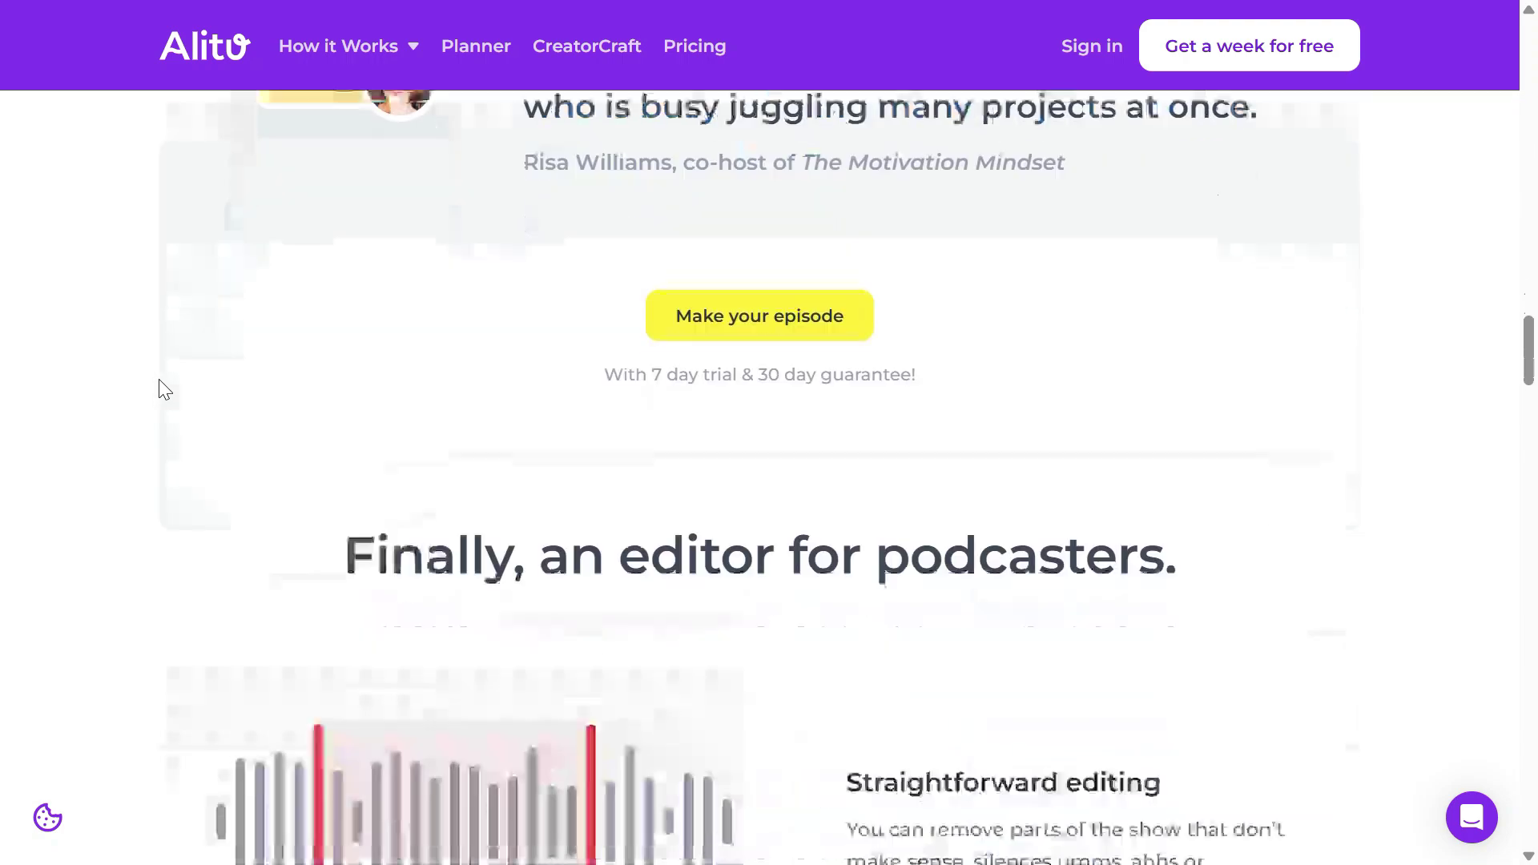
scroll(165, 390, up, 4)
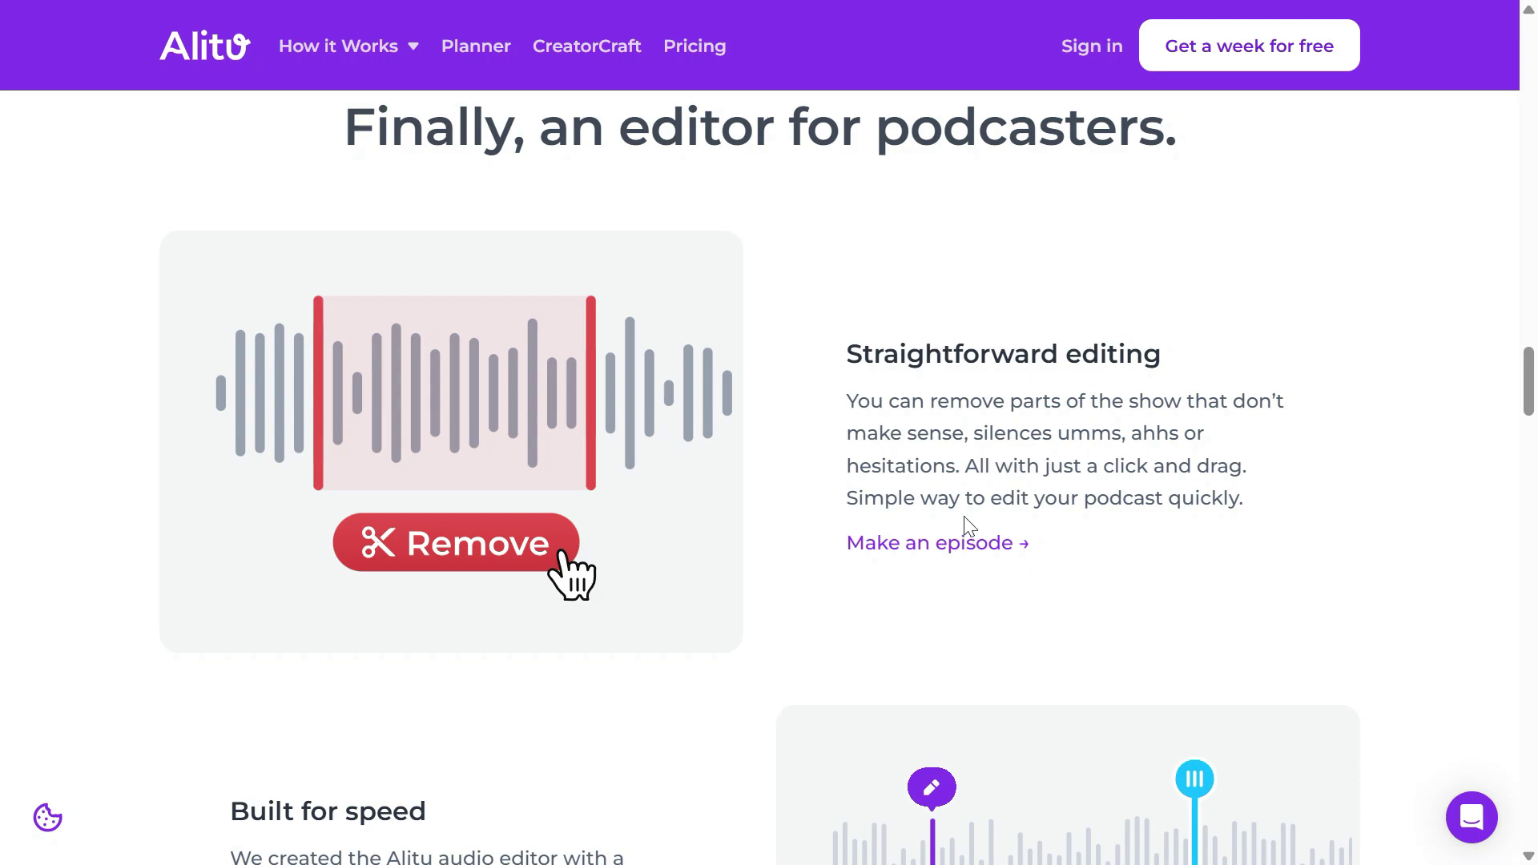
scroll(238, 395, down, 12)
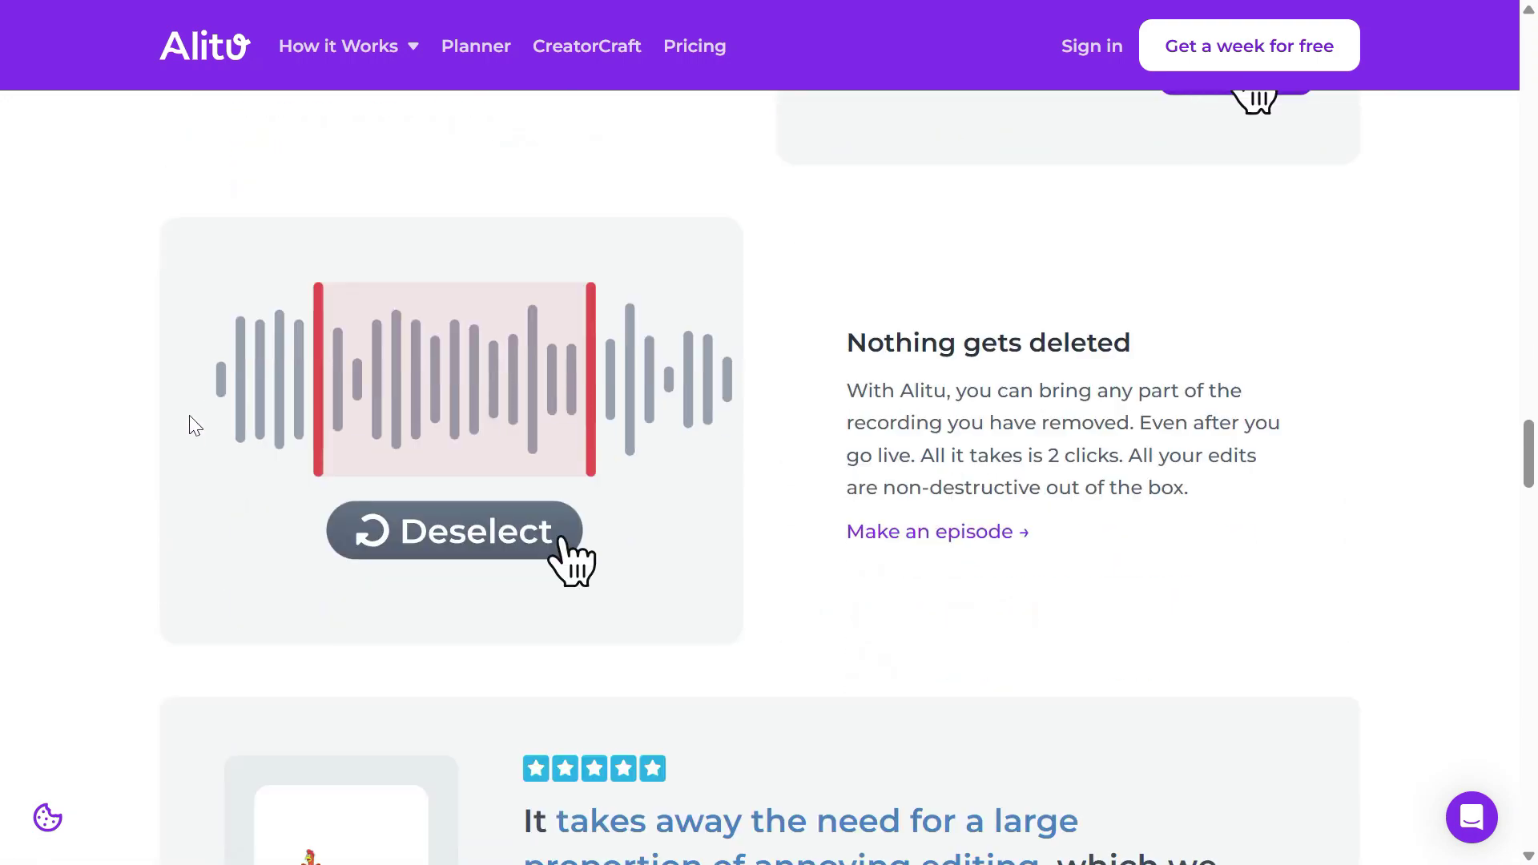
scroll(190, 429, down, 16)
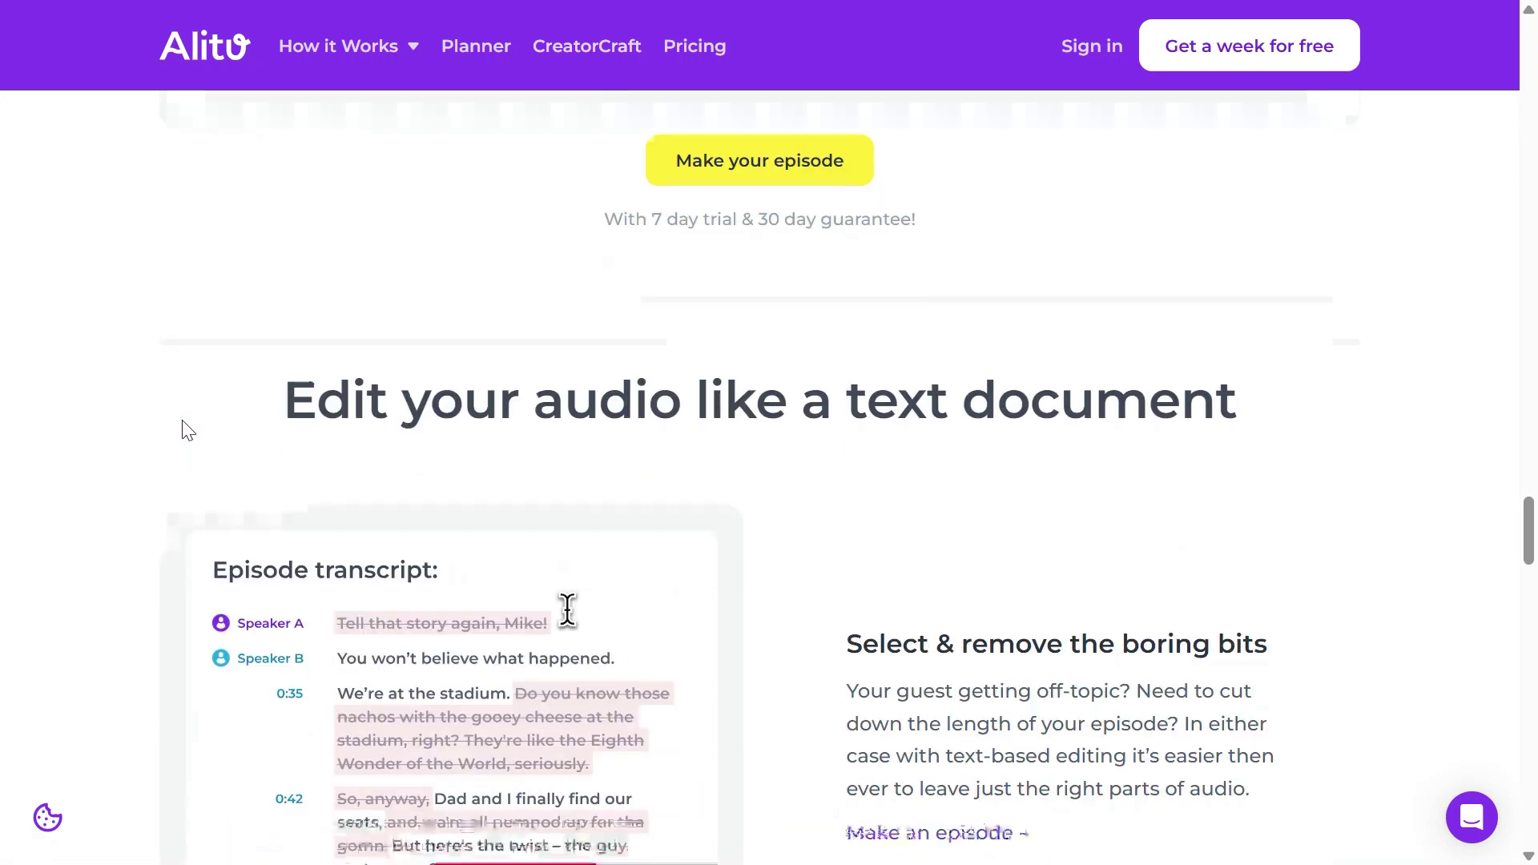
scroll(175, 442, up, 2)
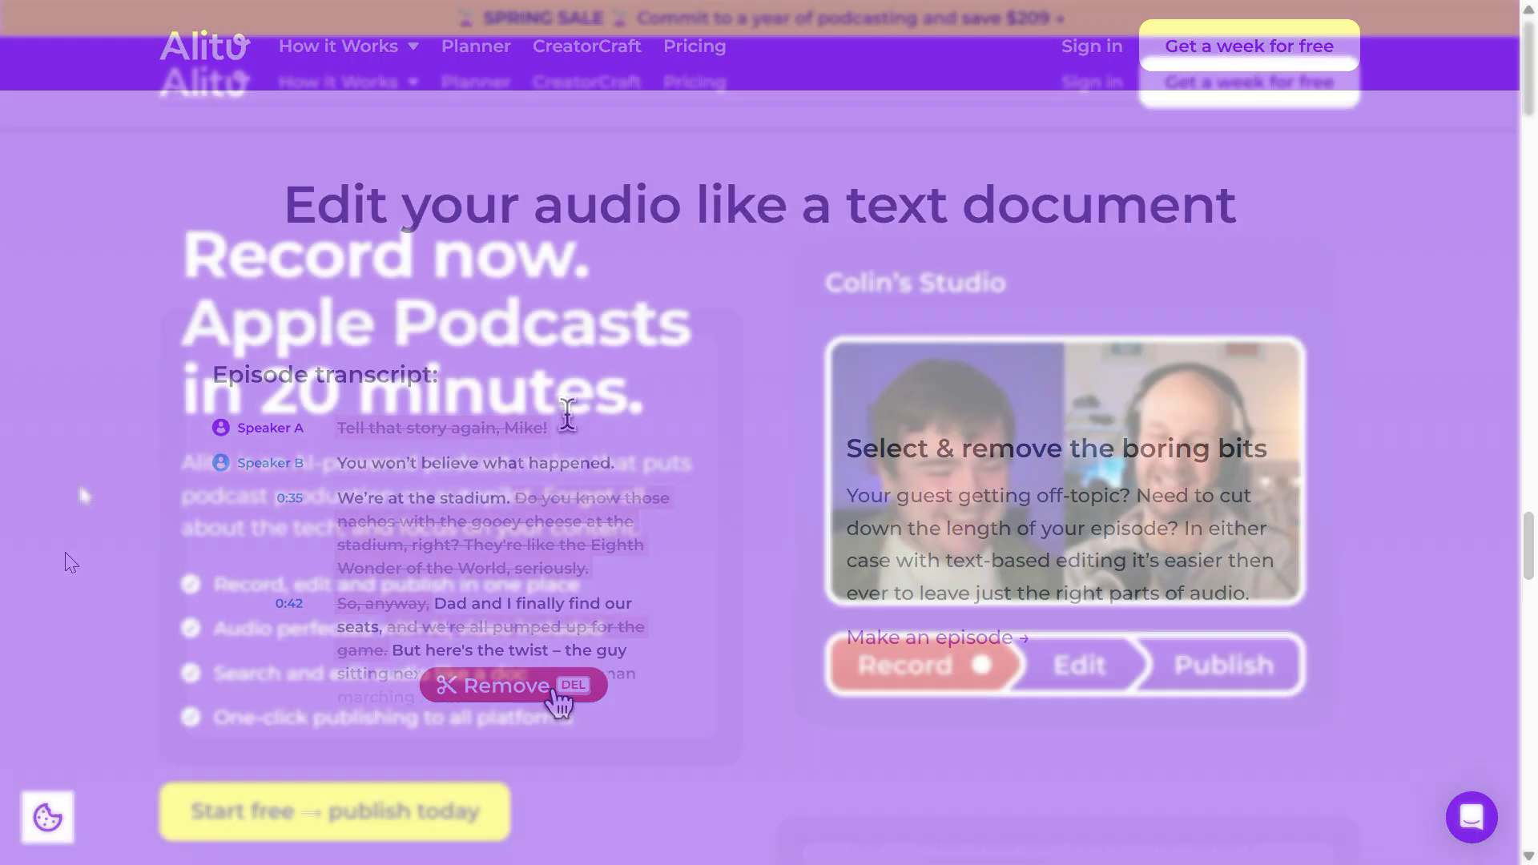